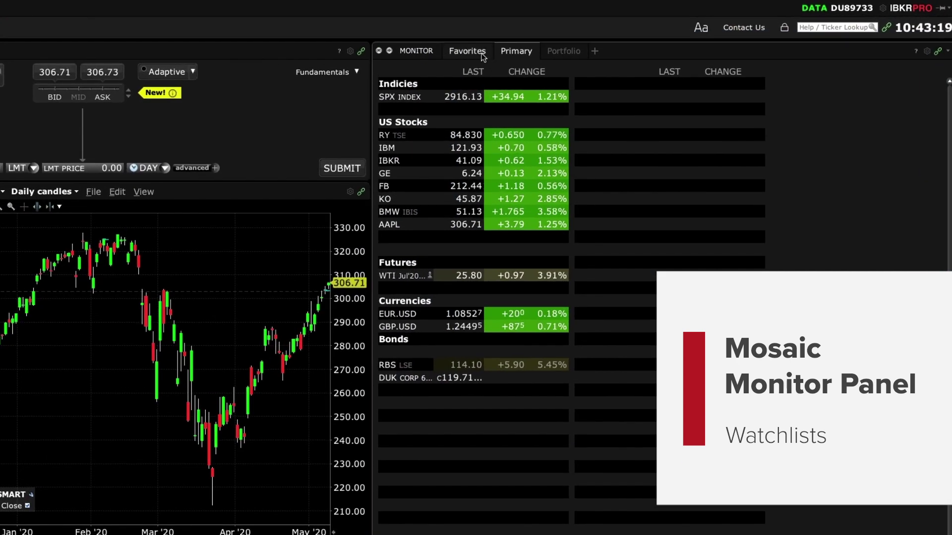
Step: Glance at the Favorites and Portfolio tabs, then move BMW below AAPL in Primary
{"action": "left_click", "coordinate": [483, 57]}
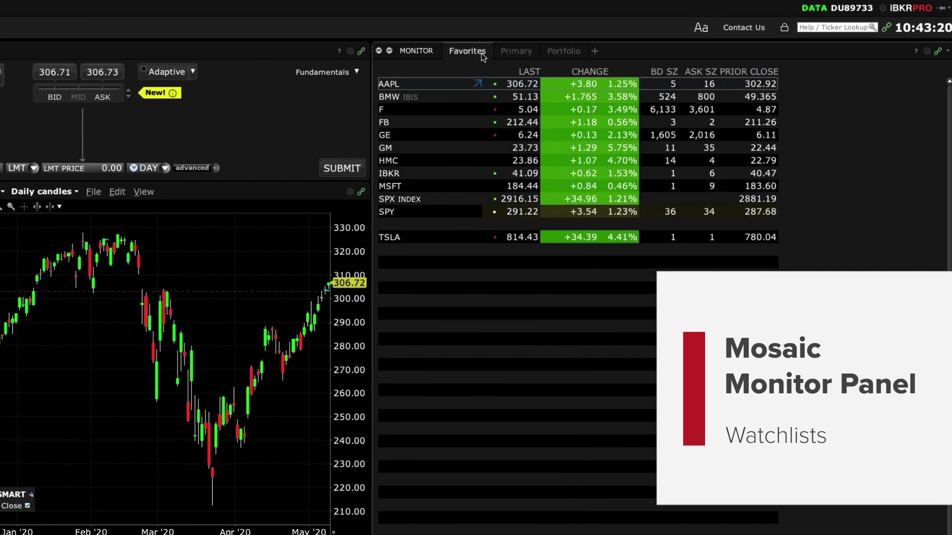
{"action": "left_click", "coordinate": [516, 51]}
{"action": "left_click", "coordinate": [558, 55]}
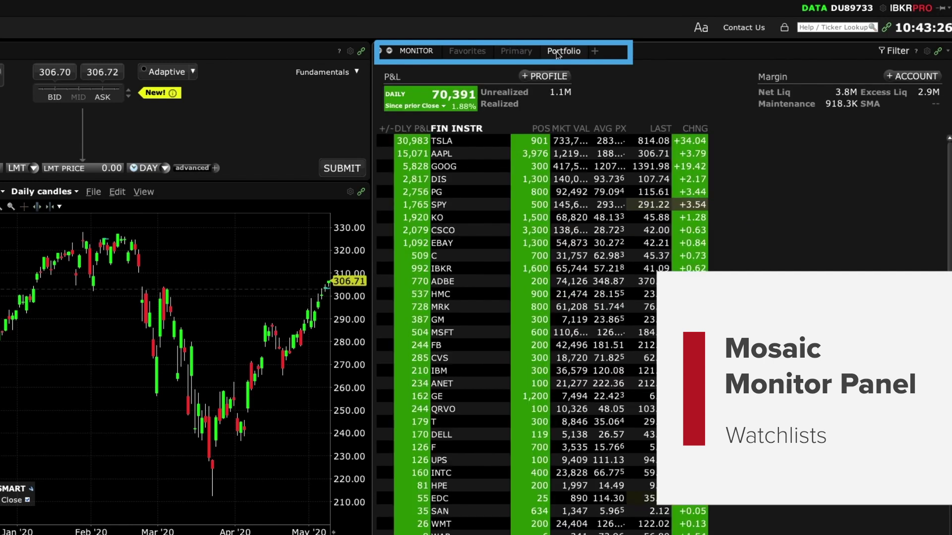
{"action": "left_click", "coordinate": [516, 51]}
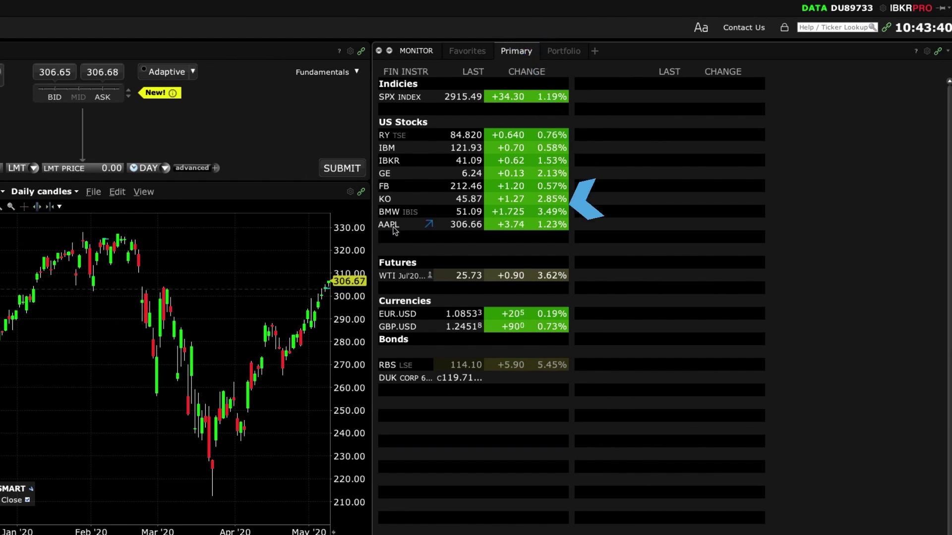
{"action": "mouse_move", "coordinate": [390, 213]}
{"action": "left_mouse_down"}
{"action": "mouse_move", "coordinate": [393, 233]}
{"action": "mouse_move", "coordinate": [397, 224]}
{"action": "left_mouse_up"}
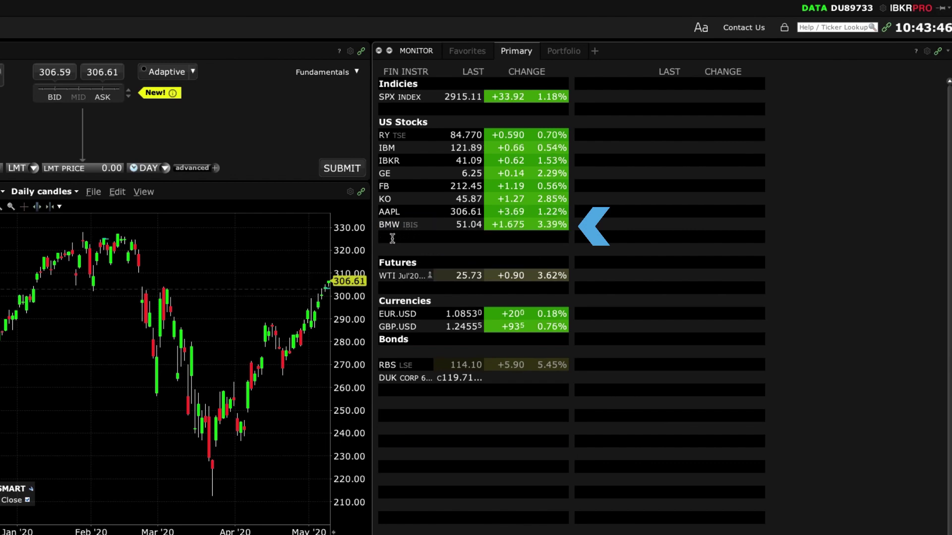
Step: Add a Tech group header holding Adobe (ADBE) stock on SMART
{"action": "right_click", "coordinate": [390, 237]}
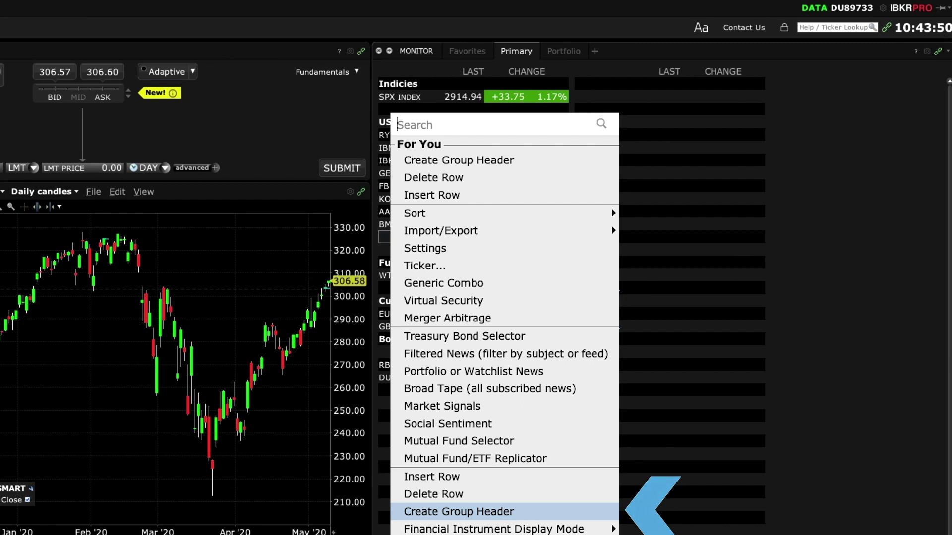
{"action": "left_click", "coordinate": [459, 512]}
{"action": "type", "text": "Tech"}
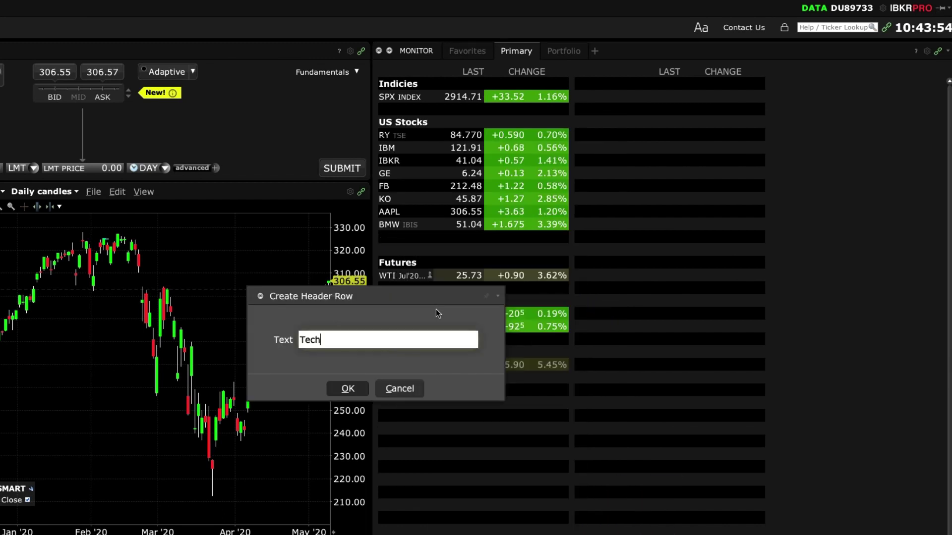
{"action": "key", "text": "Return"}
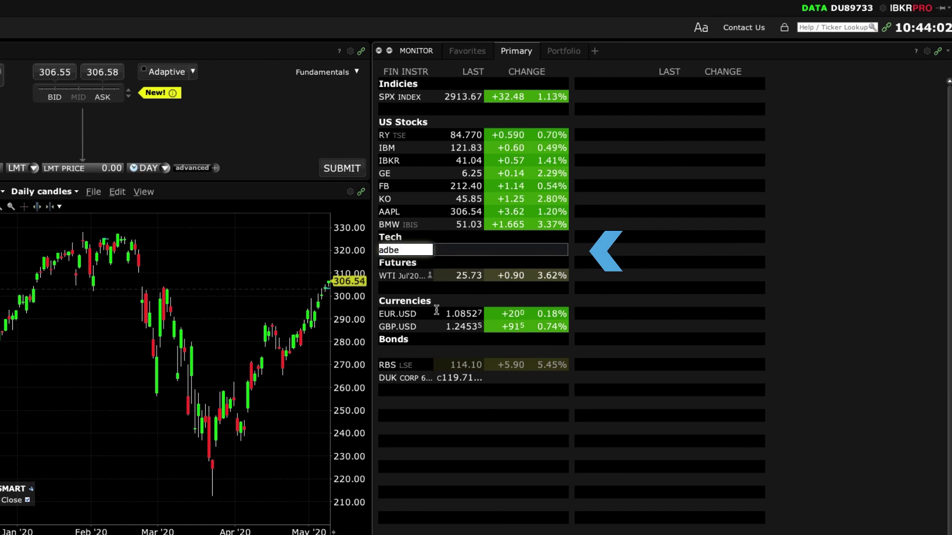
{"action": "key", "text": "Return"}
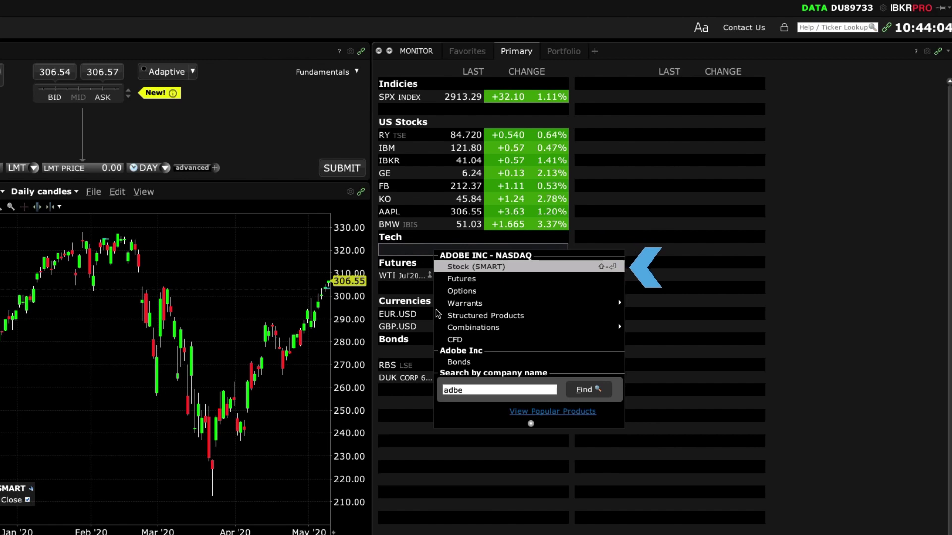
{"action": "left_click", "coordinate": [473, 268]}
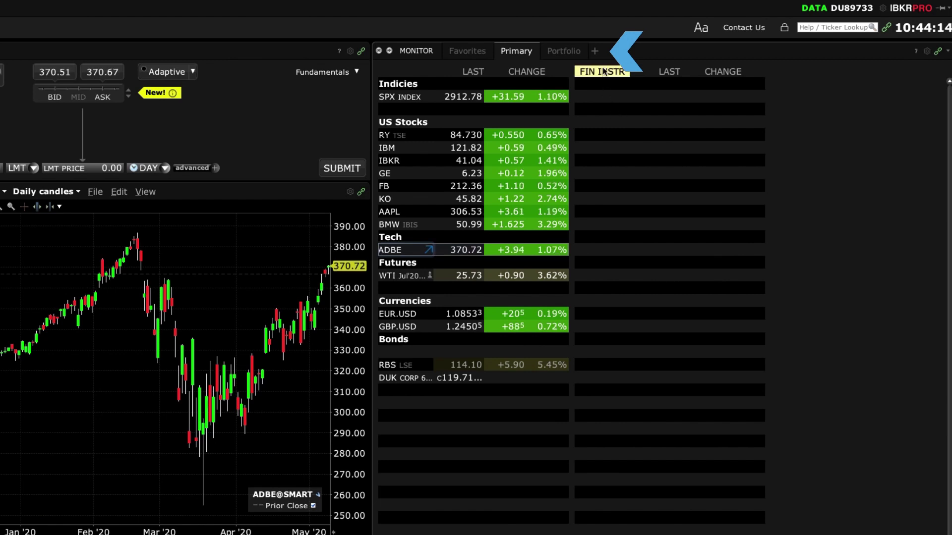
Step: Create the new empty watchlist tab Watchlist6 after previewing Watchlist11 in Browse Lists
{"action": "left_click", "coordinate": [596, 52]}
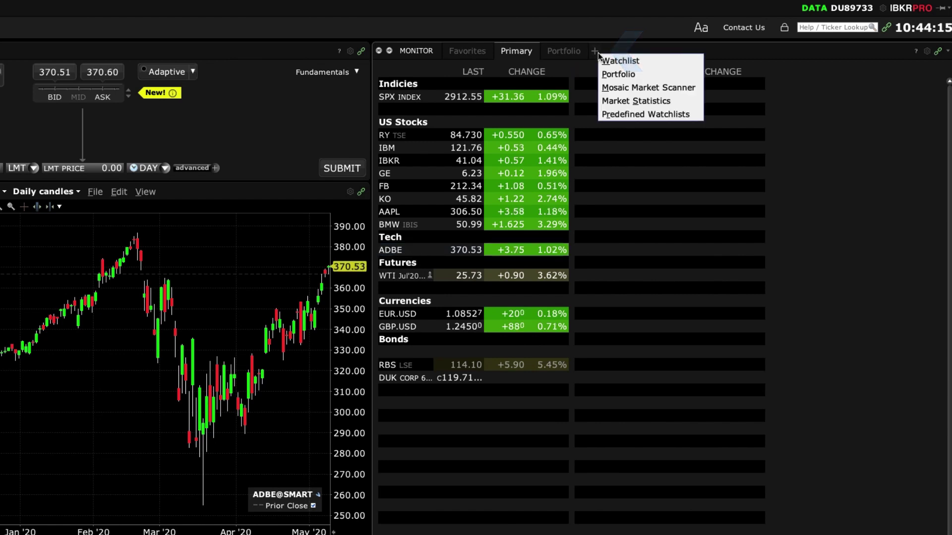
{"action": "left_click", "coordinate": [639, 60]}
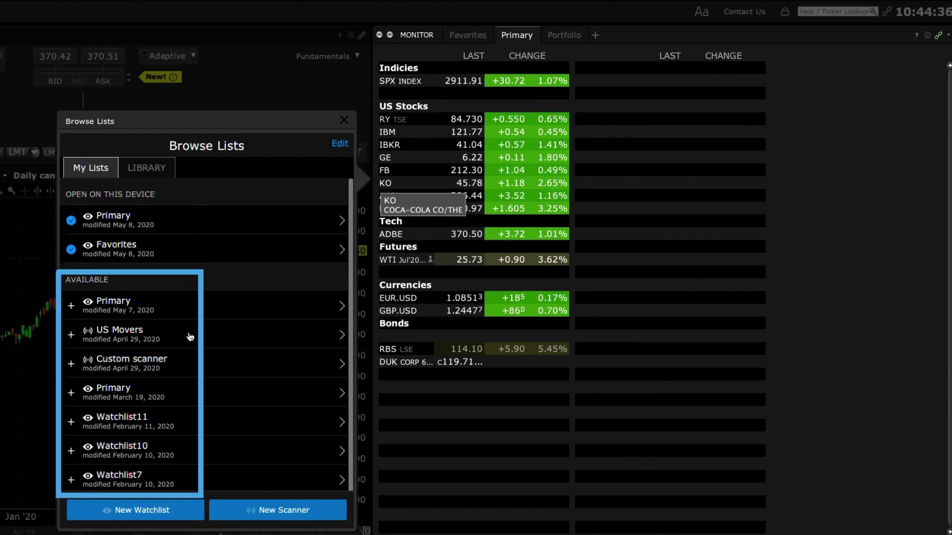
{"action": "left_click", "coordinate": [169, 421]}
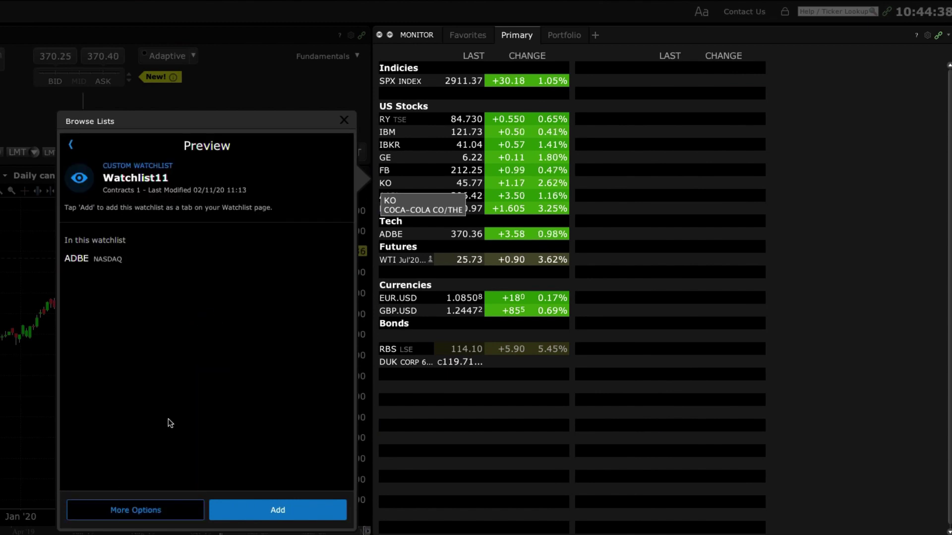
{"action": "left_click", "coordinate": [72, 148]}
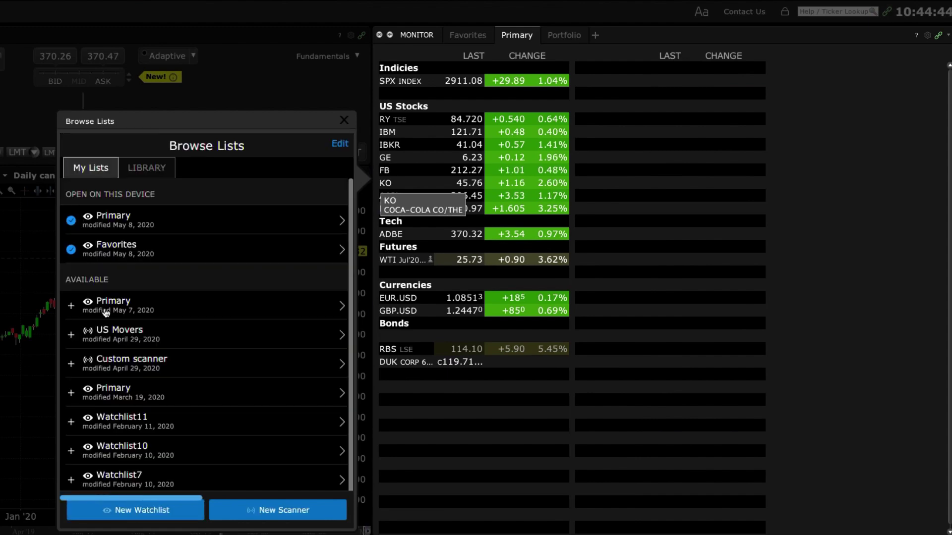
{"action": "left_click", "coordinate": [153, 515]}
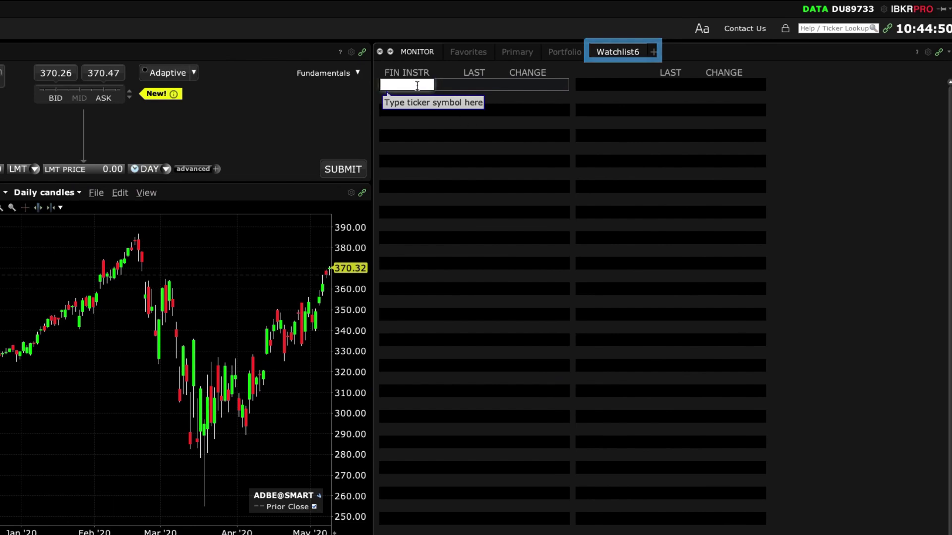
Step: Add Citigroup (C) and JPMorgan Chase (JPM) SMART stocks to Watchlist6
{"action": "type", "text": "c"}
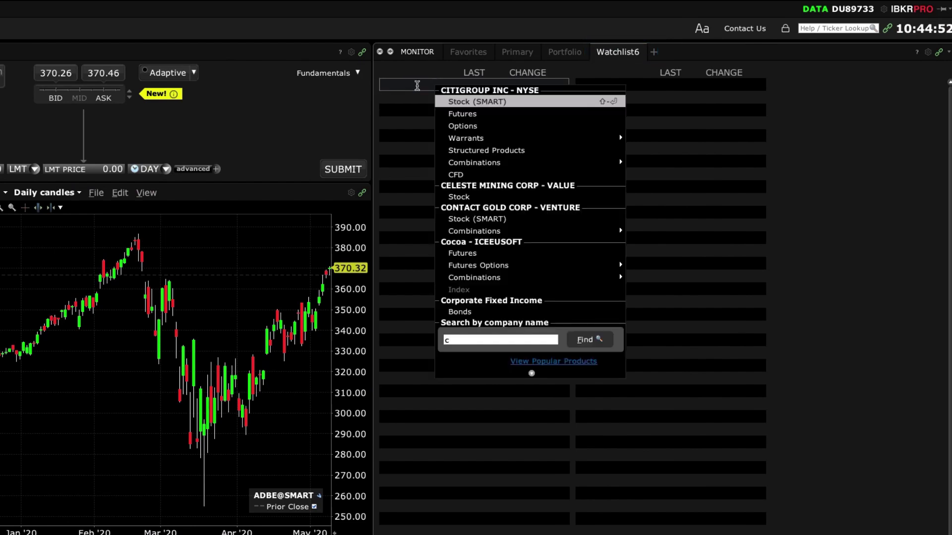
{"action": "left_click", "coordinate": [480, 103]}
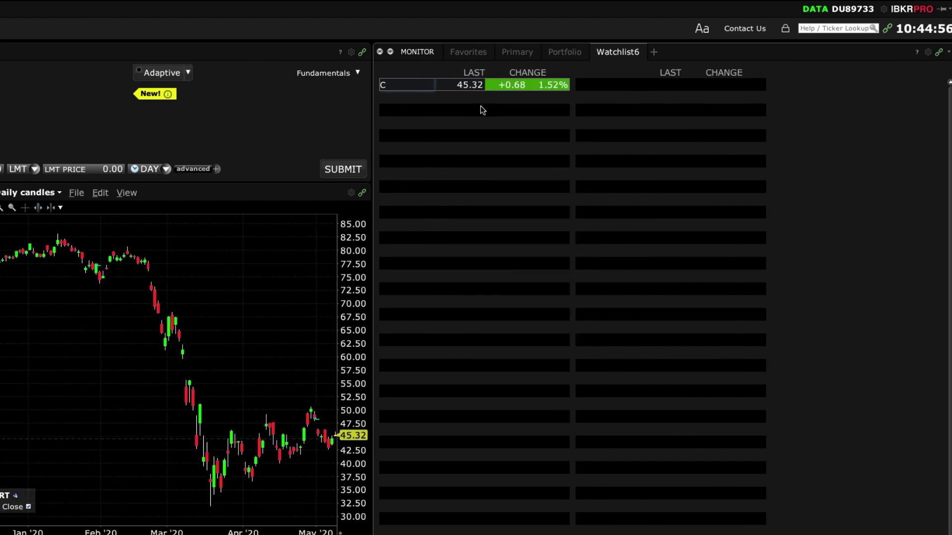
{"action": "left_click", "coordinate": [416, 97]}
{"action": "type", "text": "j"}
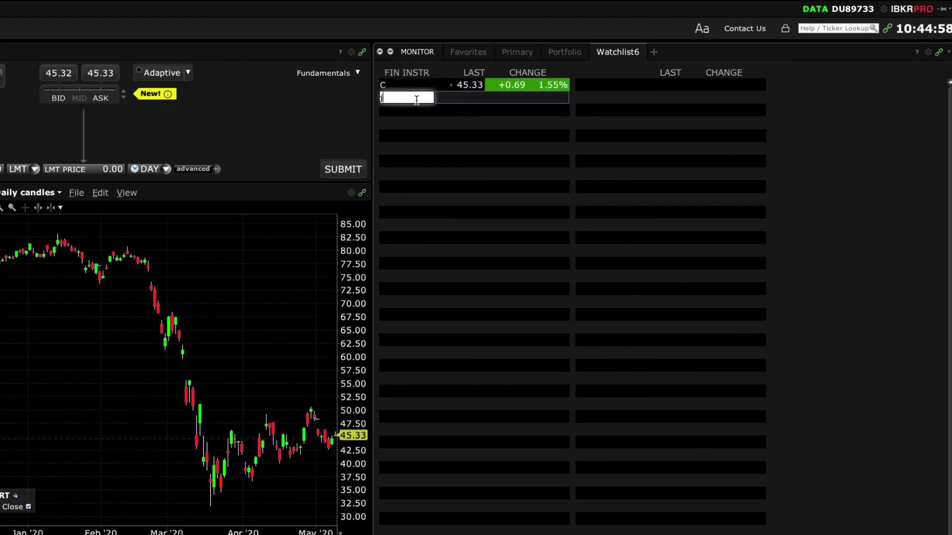
{"action": "type", "text": "pm"}
{"action": "key", "text": "Return"}
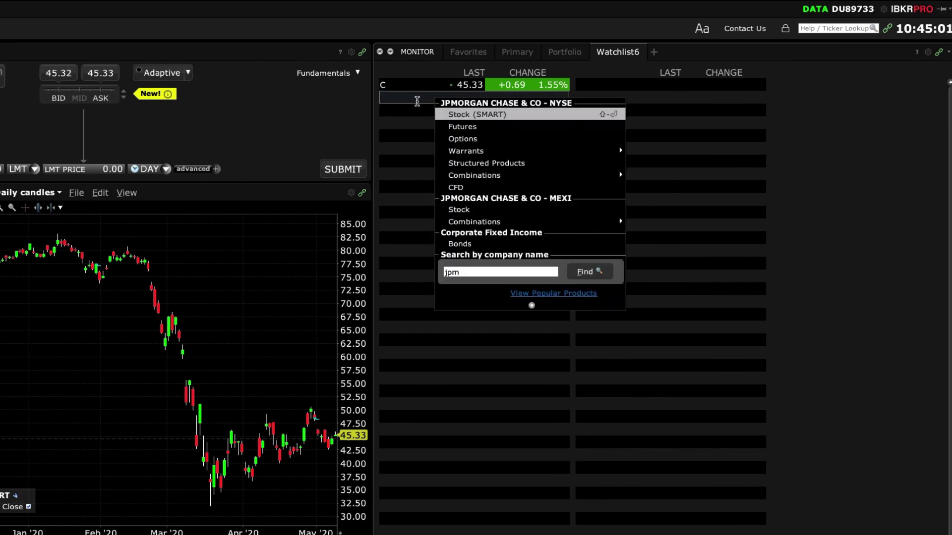
{"action": "left_click", "coordinate": [462, 116]}
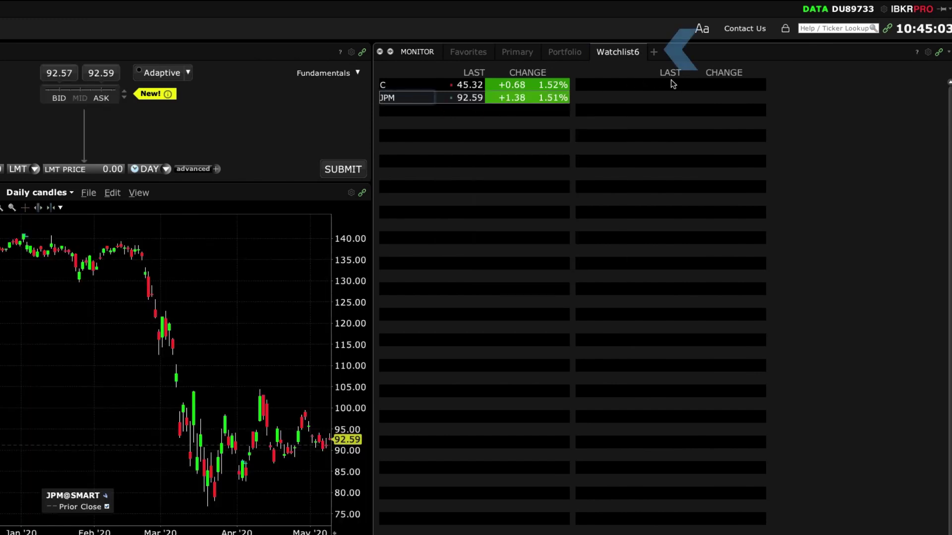
Step: Add a Market Statistics tab with NYSE, NASDAQ and AMEX figures to the Monitor panel
{"action": "left_click", "coordinate": [654, 51]}
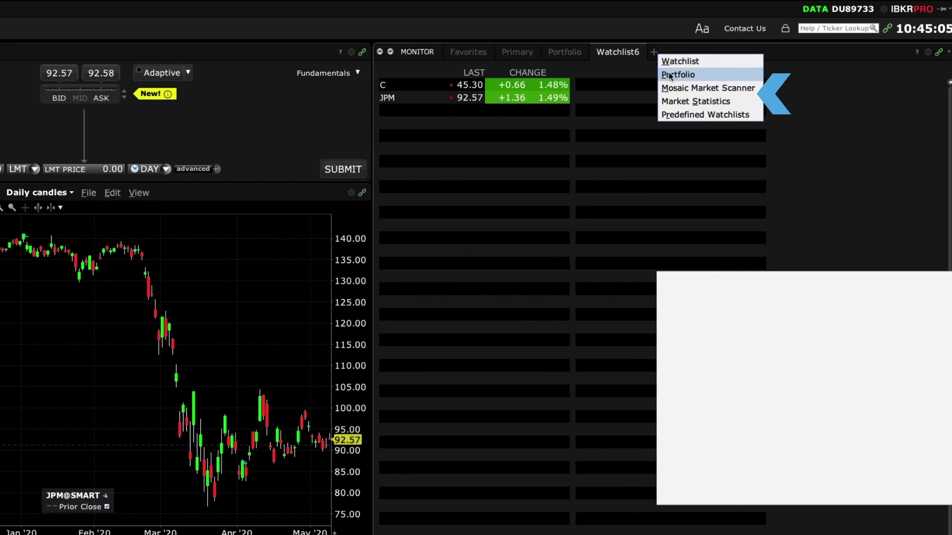
{"action": "left_click", "coordinate": [676, 99]}
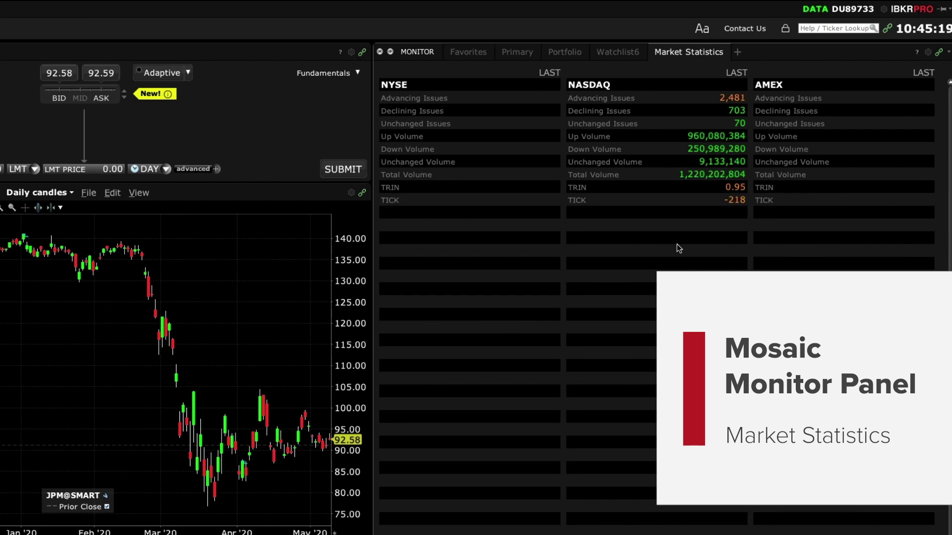
{"action": "left_click", "coordinate": [738, 51]}
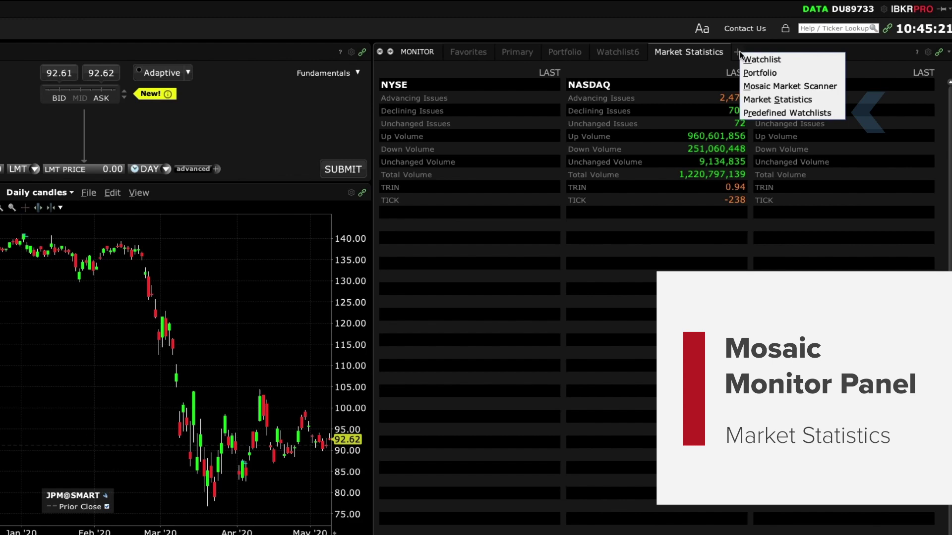
Step: Add the predefined World Indices/Index Futures watchlist as a new World tab
{"action": "left_click", "coordinate": [765, 113]}
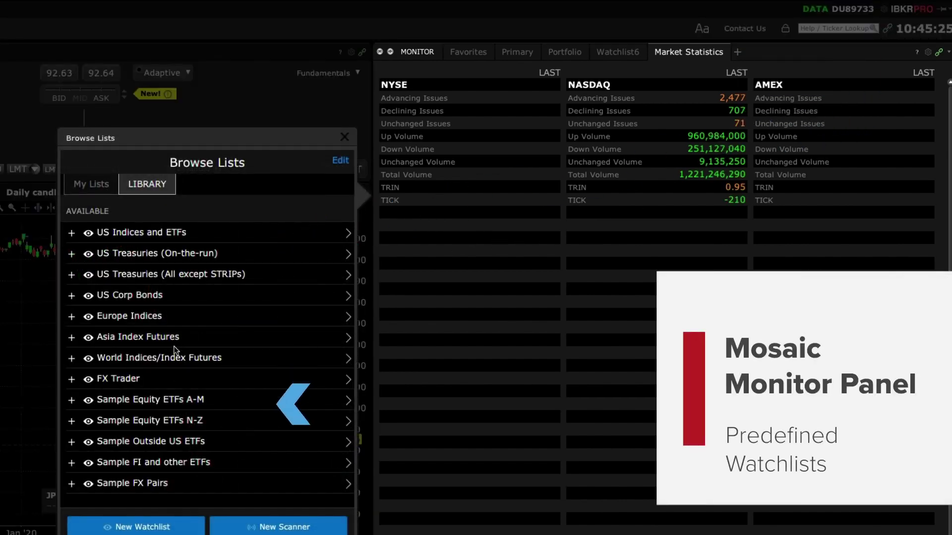
{"action": "left_click", "coordinate": [168, 357]}
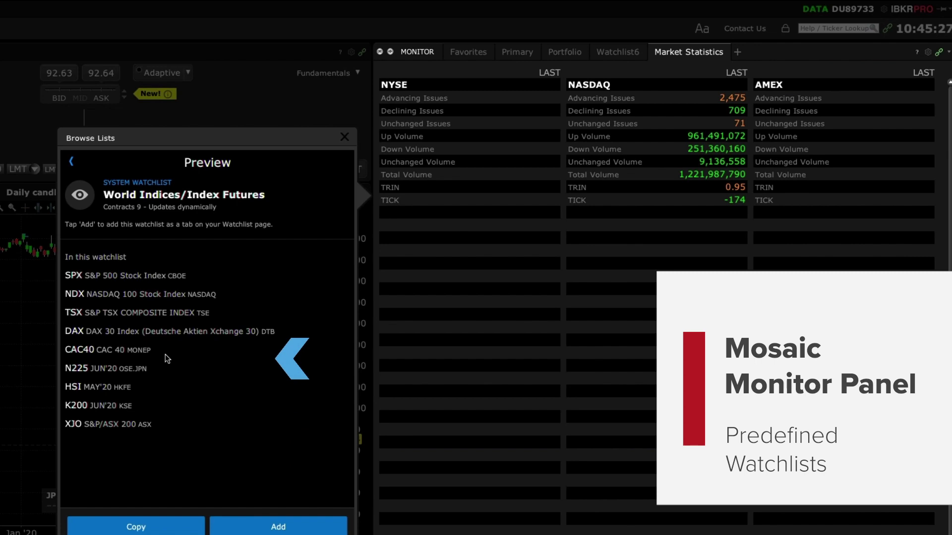
{"action": "left_click", "coordinate": [248, 527]}
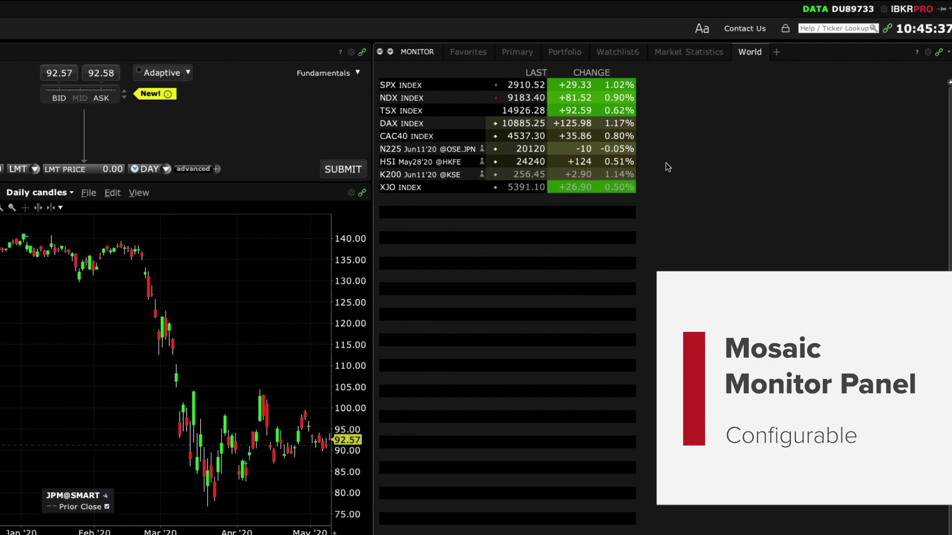
Step: Insert a Company Name column from Financial Instrument Description into the Primary watchlist
{"action": "left_click", "coordinate": [518, 53]}
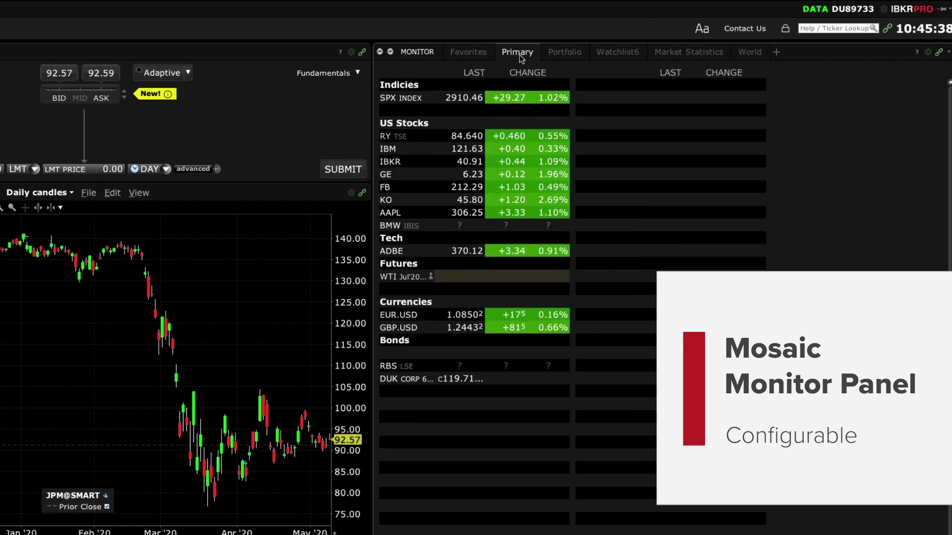
{"action": "right_click", "coordinate": [461, 73]}
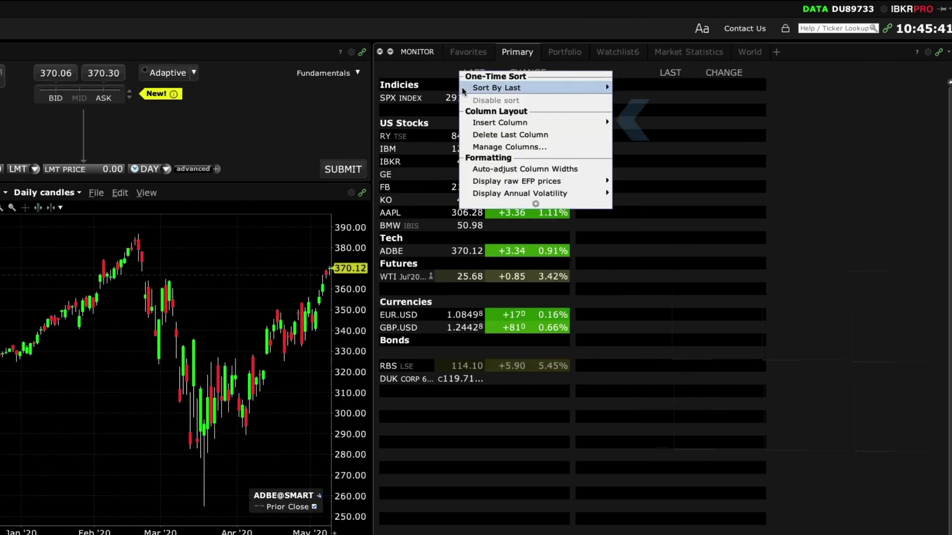
{"action": "mouse_move", "coordinate": [471, 122]}
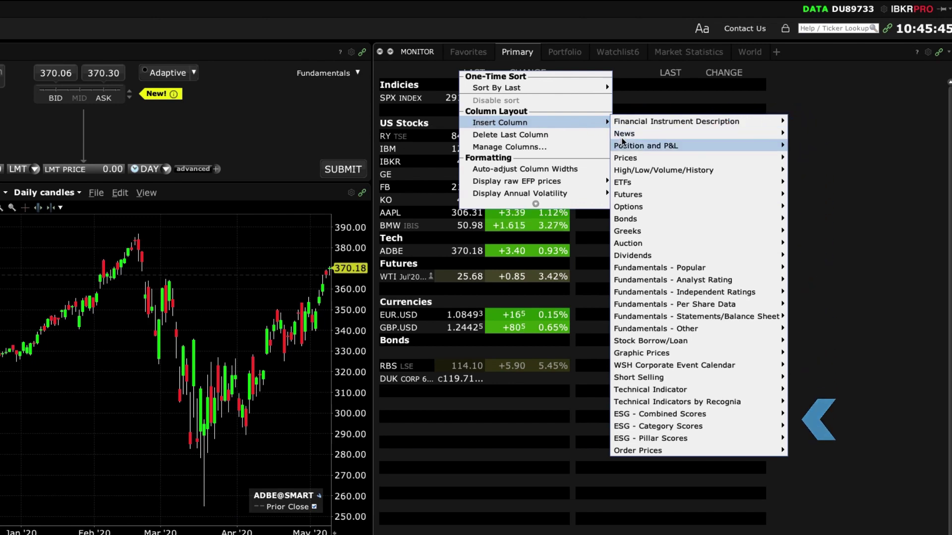
{"action": "mouse_move", "coordinate": [623, 144]}
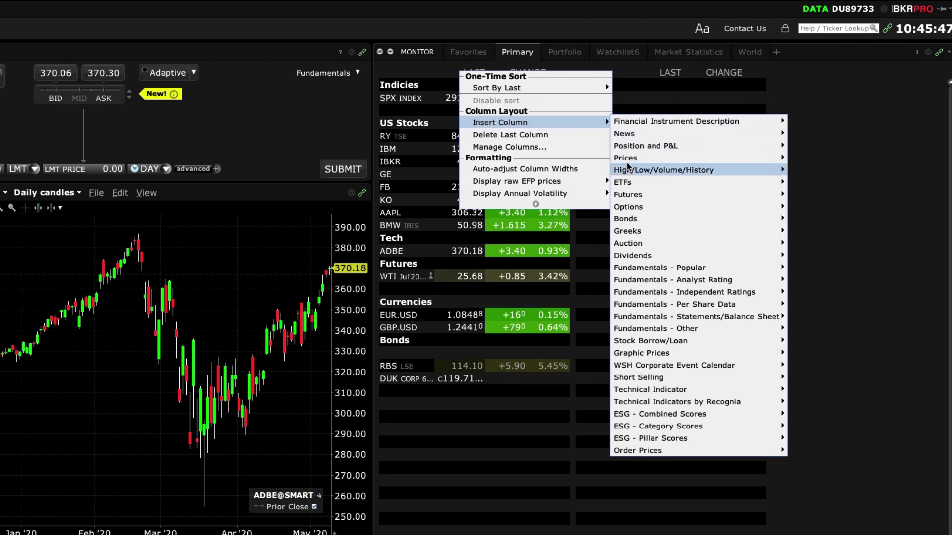
{"action": "mouse_move", "coordinate": [629, 172]}
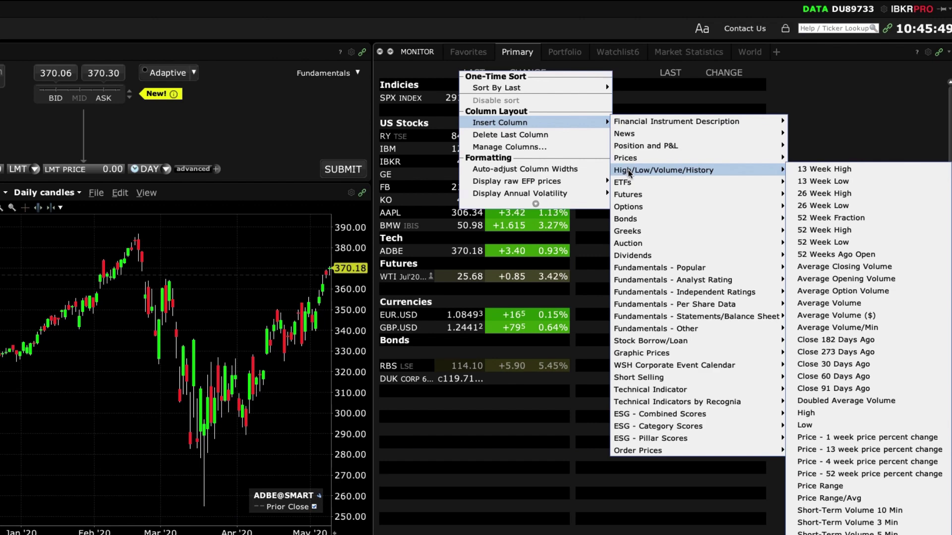
{"action": "mouse_move", "coordinate": [635, 262]}
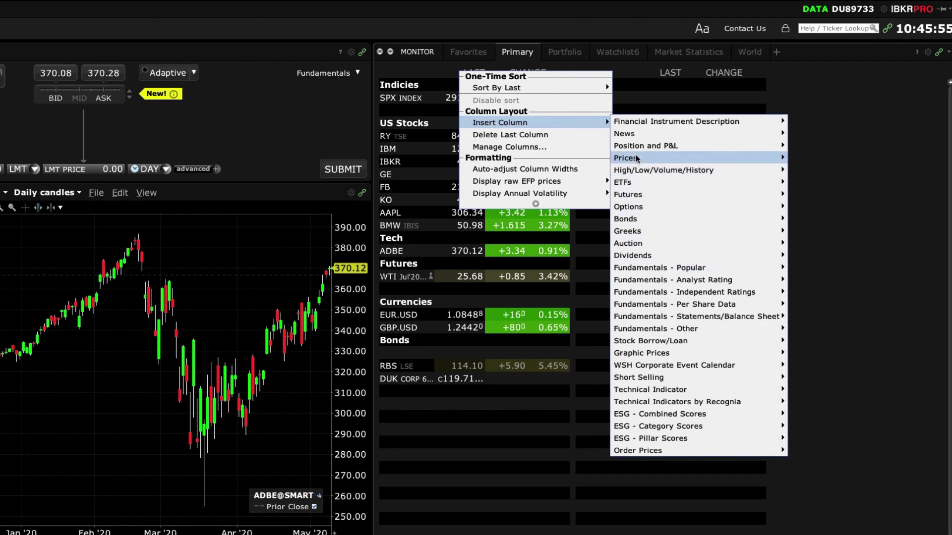
{"action": "mouse_move", "coordinate": [638, 128]}
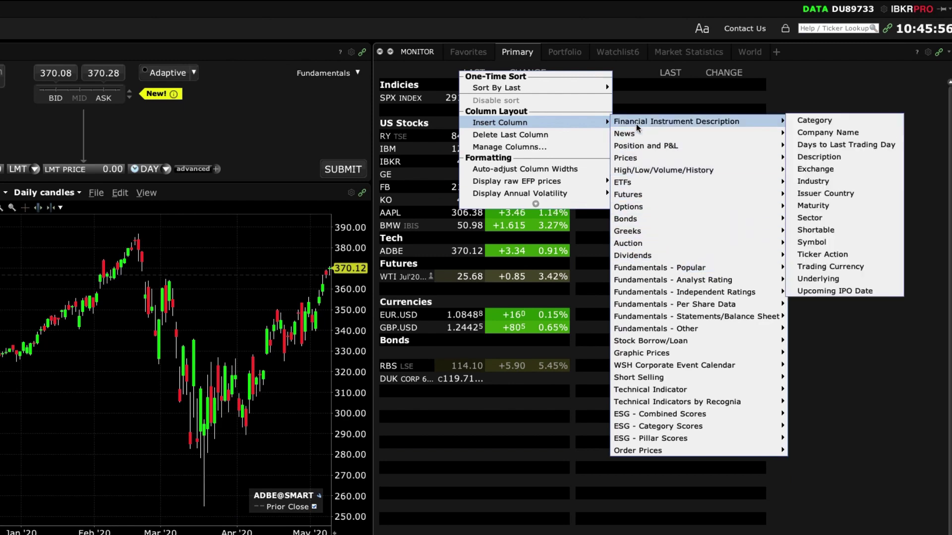
{"action": "left_click", "coordinate": [805, 133]}
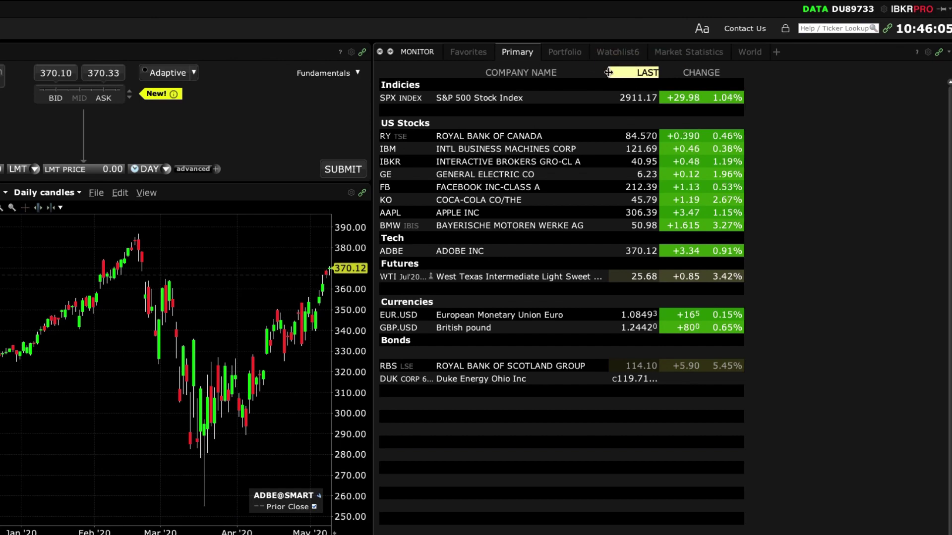
Step: Narrow the Company Name column and resize the price change columns
{"action": "left_click_drag", "start_coordinate": [609, 73], "coordinate": [596, 73]}
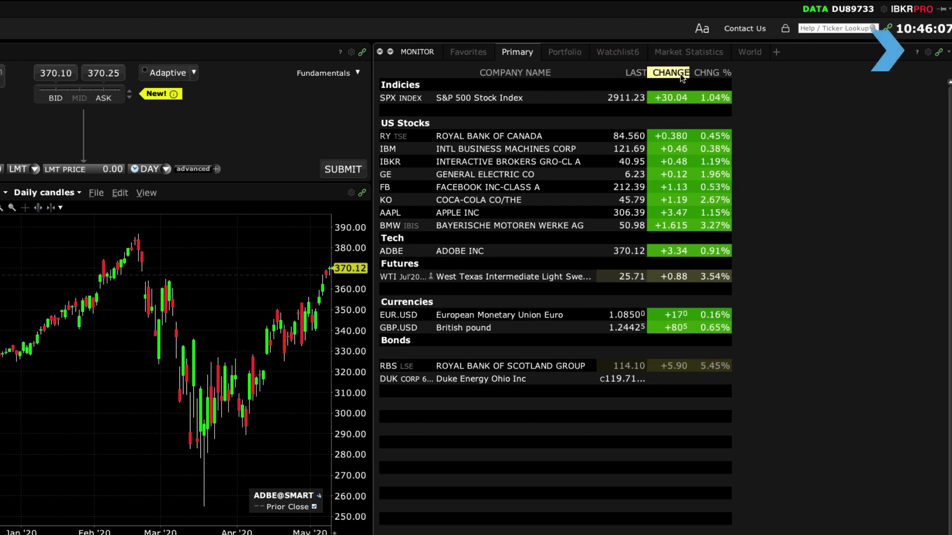
{"action": "left_click_drag", "start_coordinate": [683, 76], "coordinate": [900, 70]}
{"action": "left_click", "coordinate": [928, 52]}
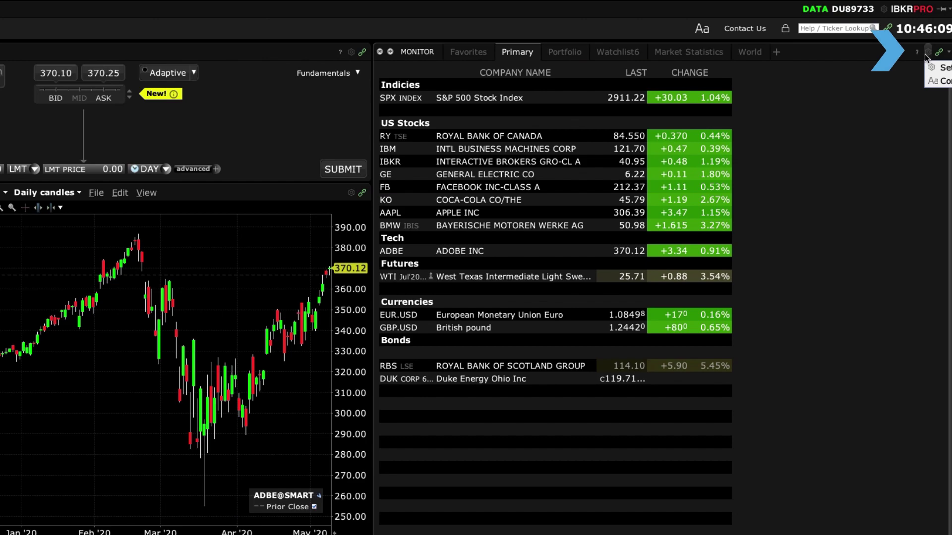
Step: Add Unrealized P&L from Position and P&L to the Primary watchlist's shown columns
{"action": "left_click", "coordinate": [941, 72]}
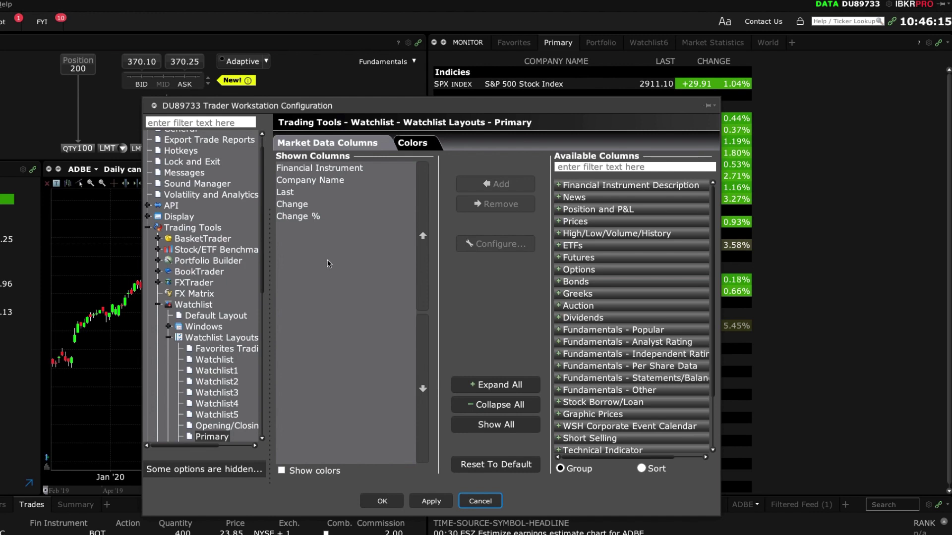
{"action": "left_click", "coordinate": [562, 212]}
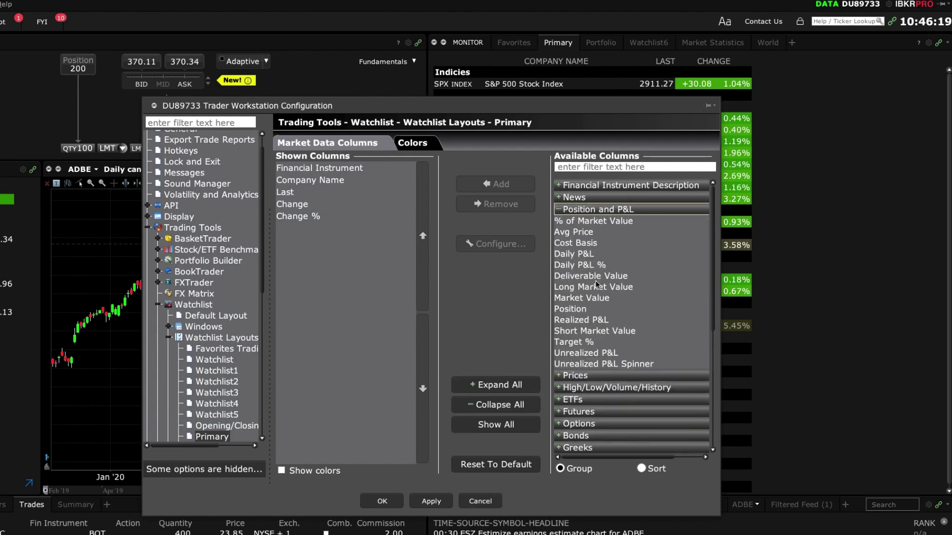
{"action": "left_click", "coordinate": [599, 354]}
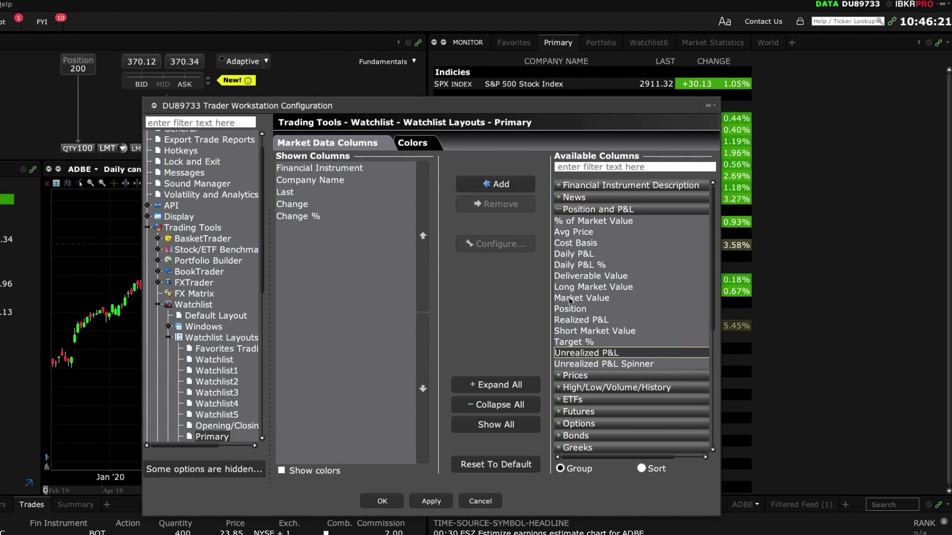
{"action": "left_click", "coordinate": [486, 191]}
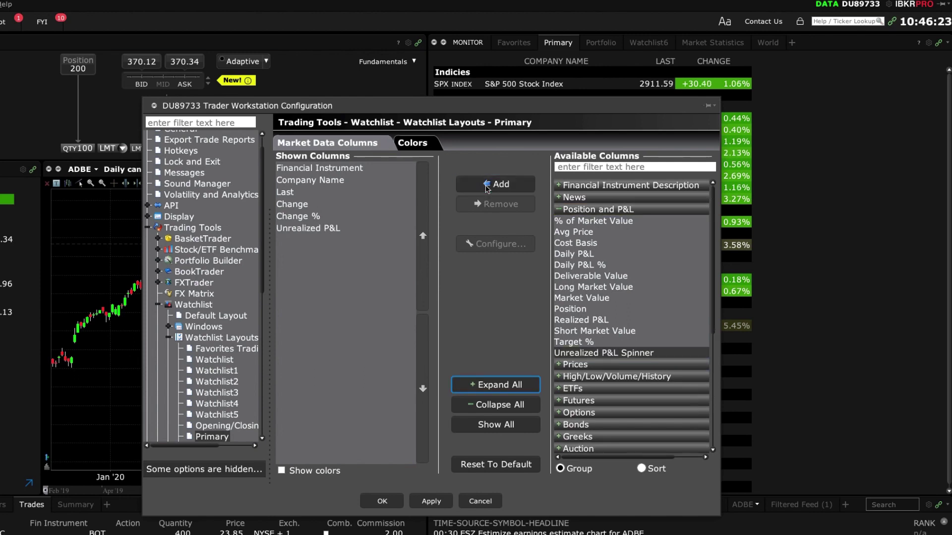
{"action": "left_click", "coordinate": [421, 148]}
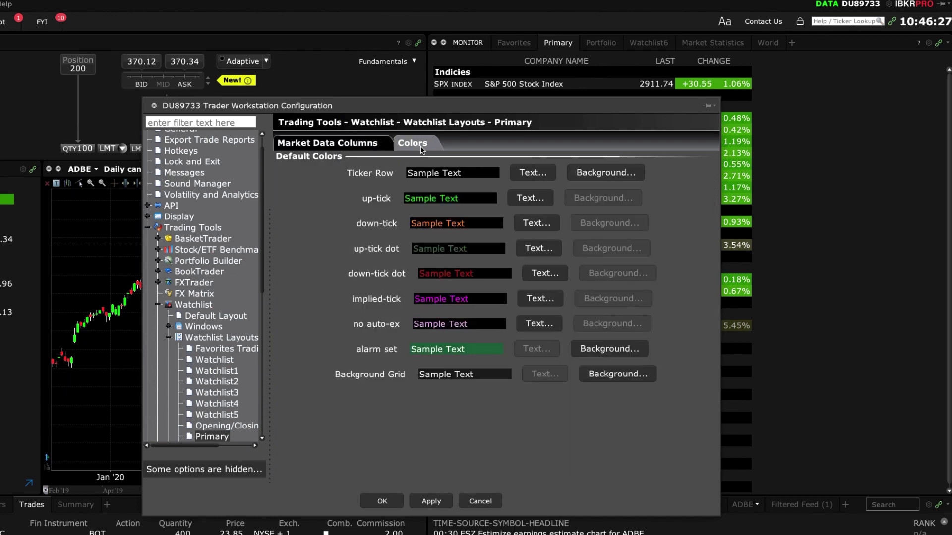
{"action": "left_click", "coordinate": [370, 146]}
{"action": "left_click", "coordinate": [415, 452]}
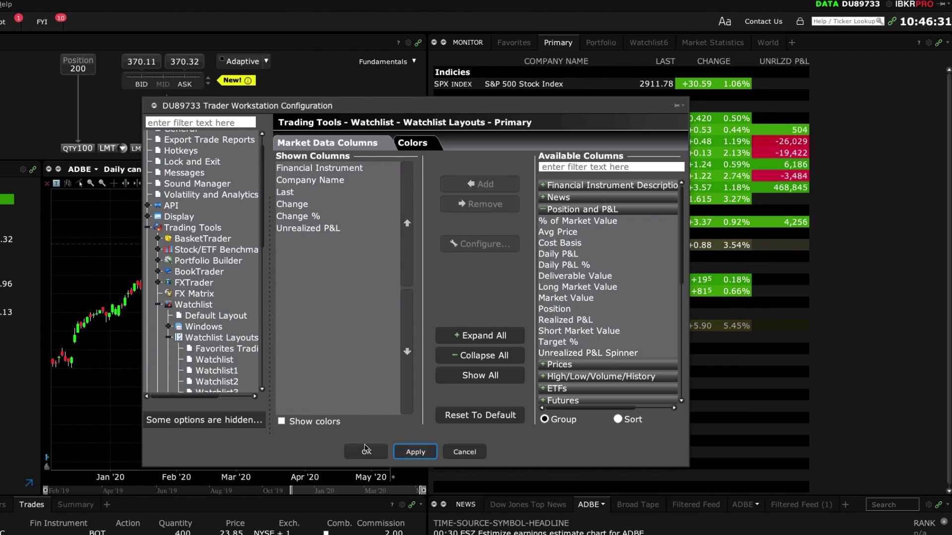
{"action": "left_click", "coordinate": [366, 452]}
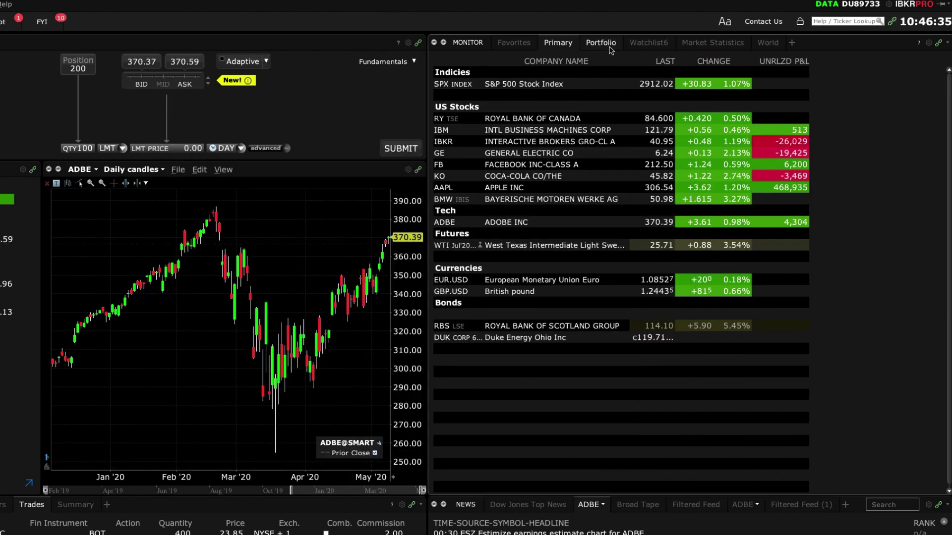
Step: Rename the Primary watchlist tab to Primary4
{"action": "right_click", "coordinate": [572, 45]}
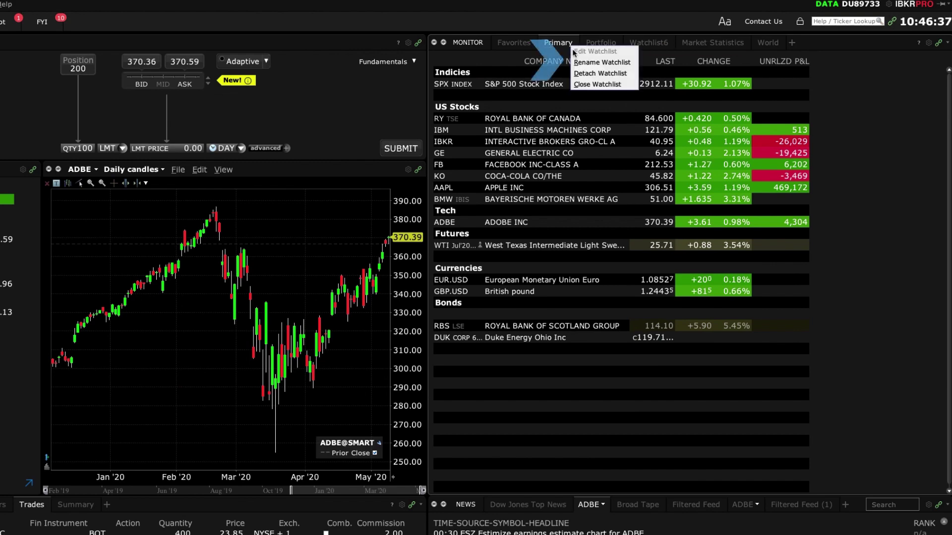
{"action": "left_click", "coordinate": [602, 61]}
{"action": "left_click", "coordinate": [331, 307]}
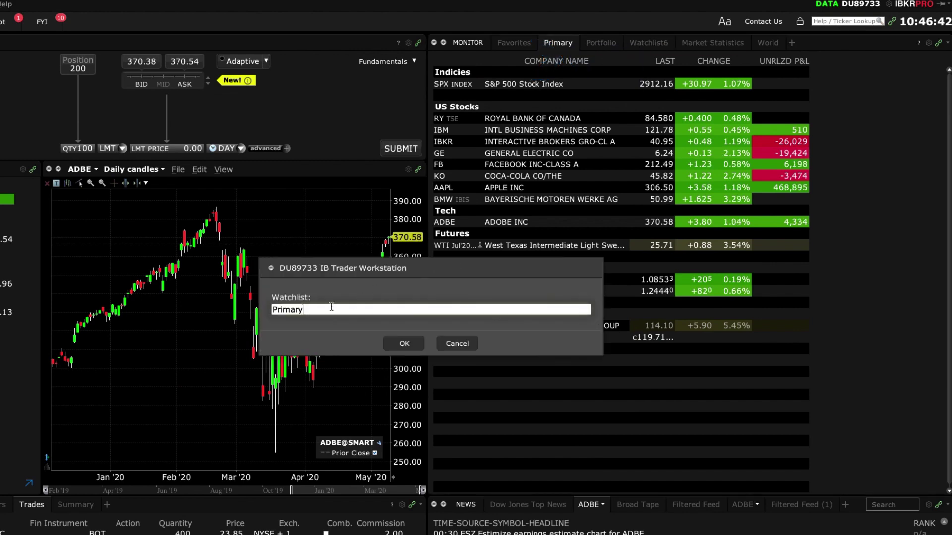
{"action": "type", "text": "4"}
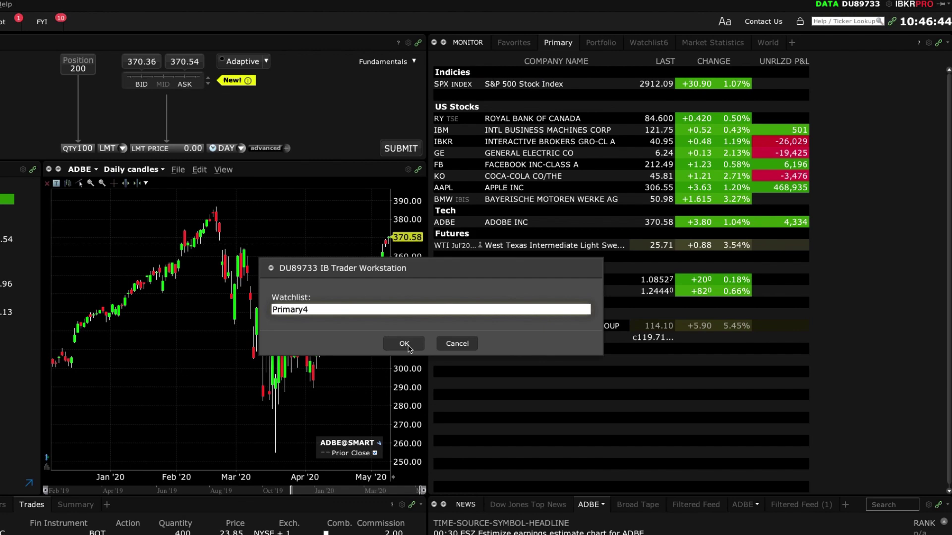
{"action": "left_click", "coordinate": [404, 345]}
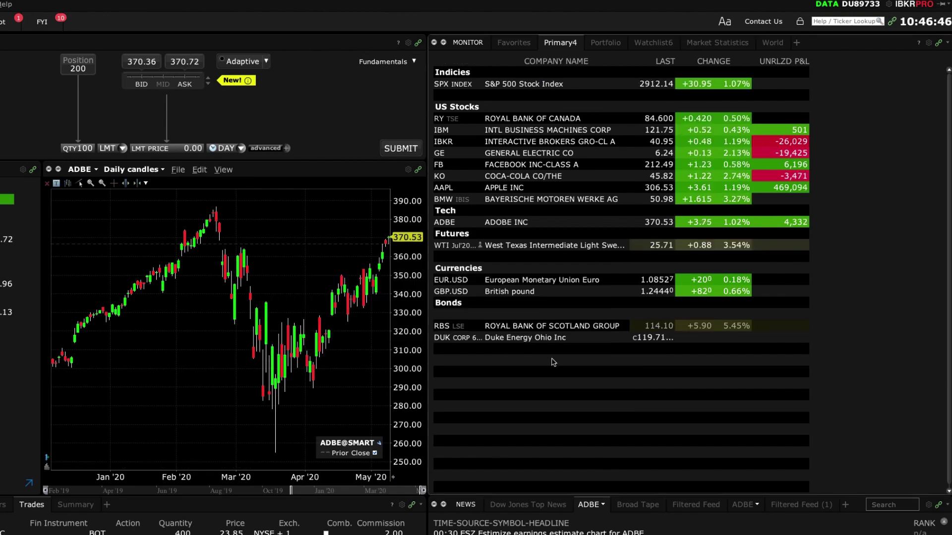
Step: Show the Portfolio tab with daily P&L, margin figures and positions
{"action": "left_click", "coordinate": [606, 42]}
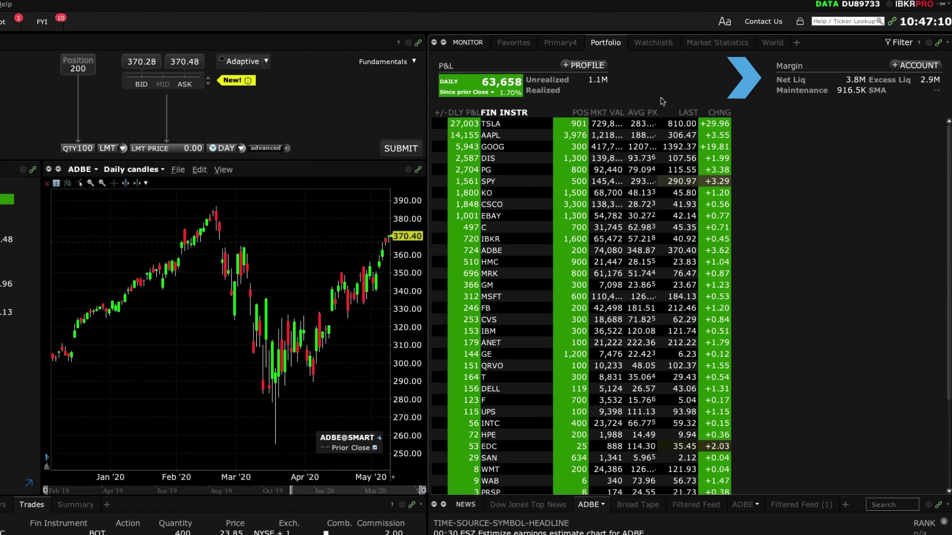
Step: Group the Portfolio positions by sector with subtotal rows, sorted in descending order
{"action": "right_click", "coordinate": [512, 113]}
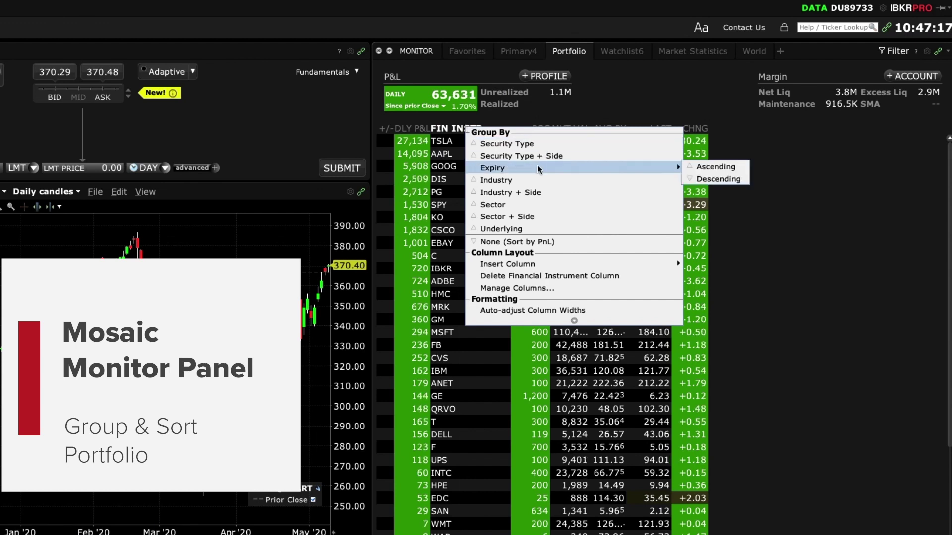
{"action": "left_click", "coordinate": [540, 204]}
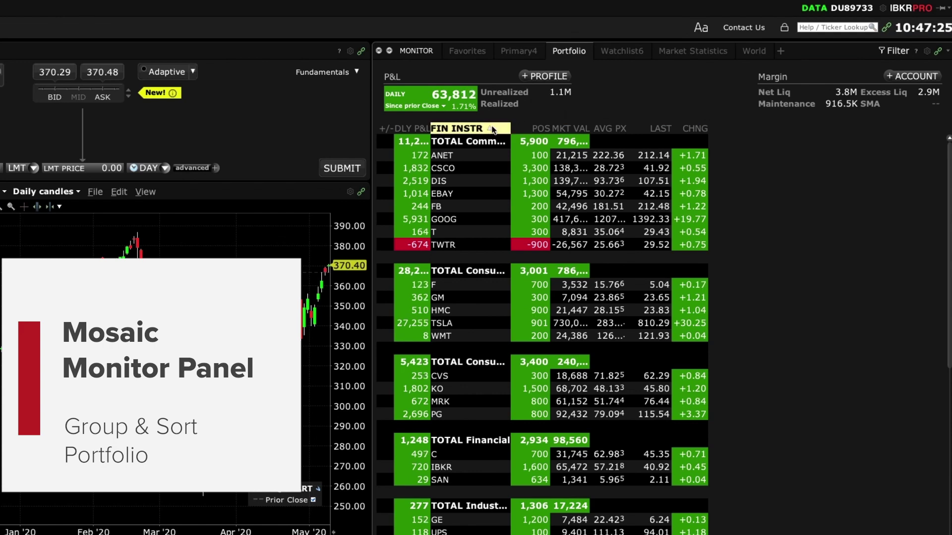
{"action": "left_click", "coordinate": [488, 128]}
{"action": "right_click", "coordinate": [491, 130]}
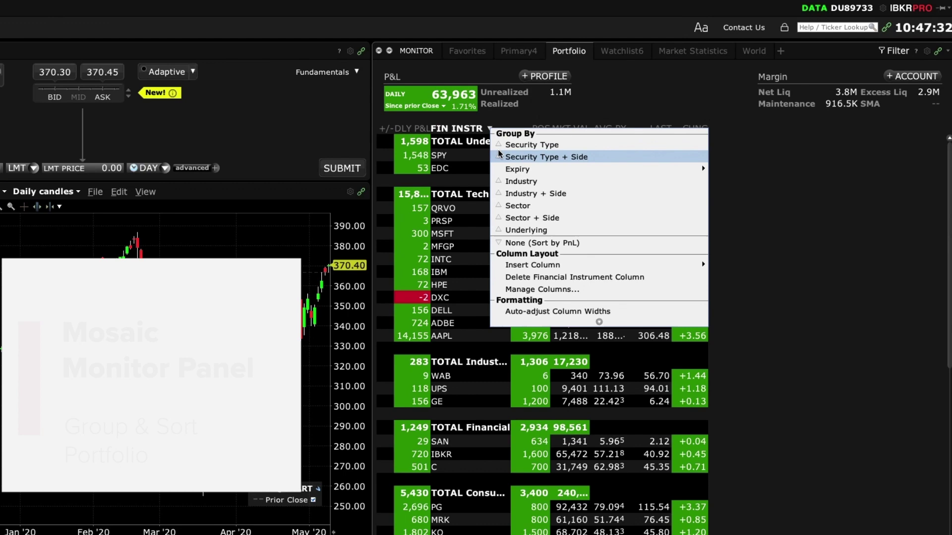
{"action": "left_click", "coordinate": [509, 124]}
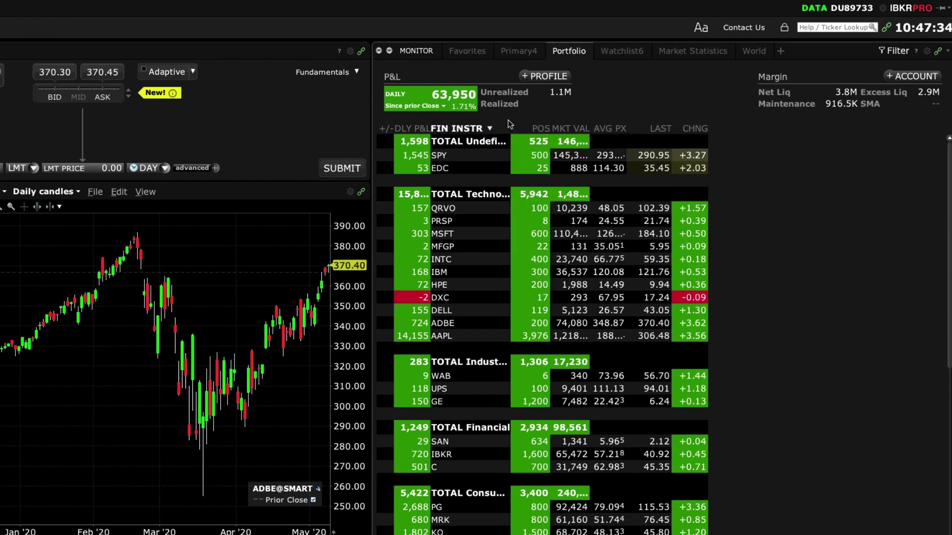
{"action": "mouse_move", "coordinate": [510, 124]}
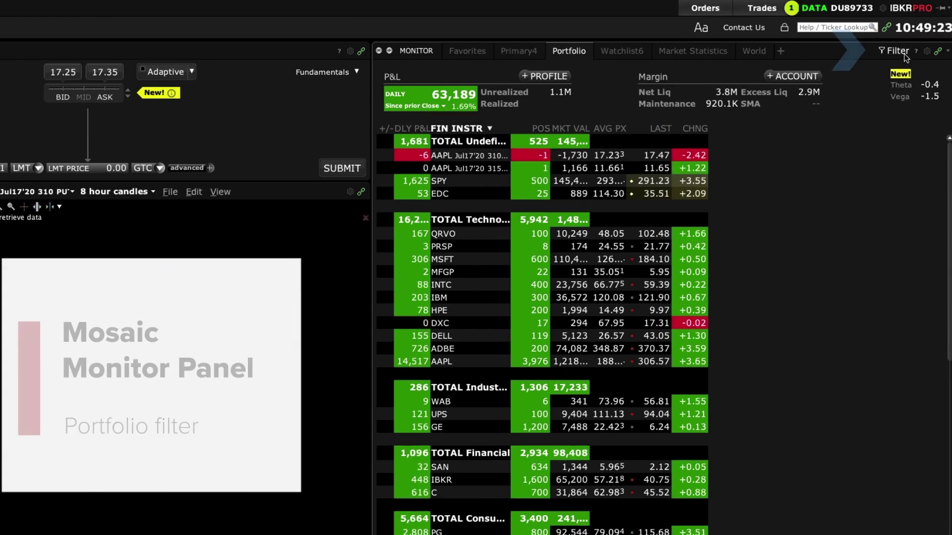
{"action": "left_click", "coordinate": [898, 51]}
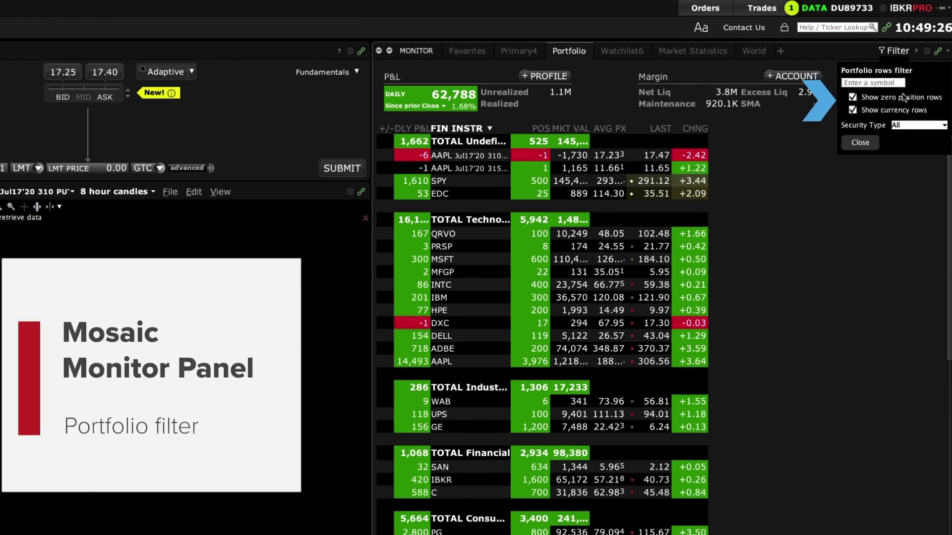
{"action": "left_click", "coordinate": [909, 125]}
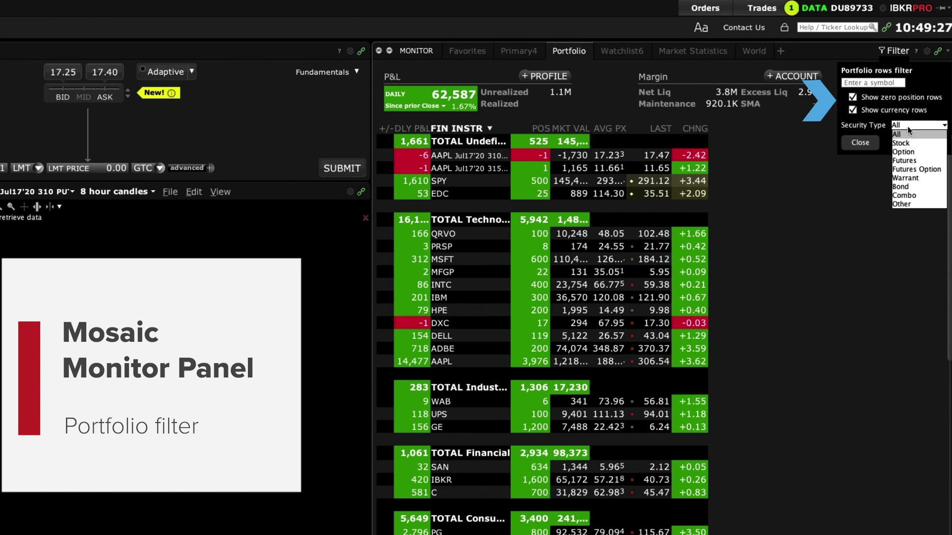
{"action": "left_click", "coordinate": [903, 152]}
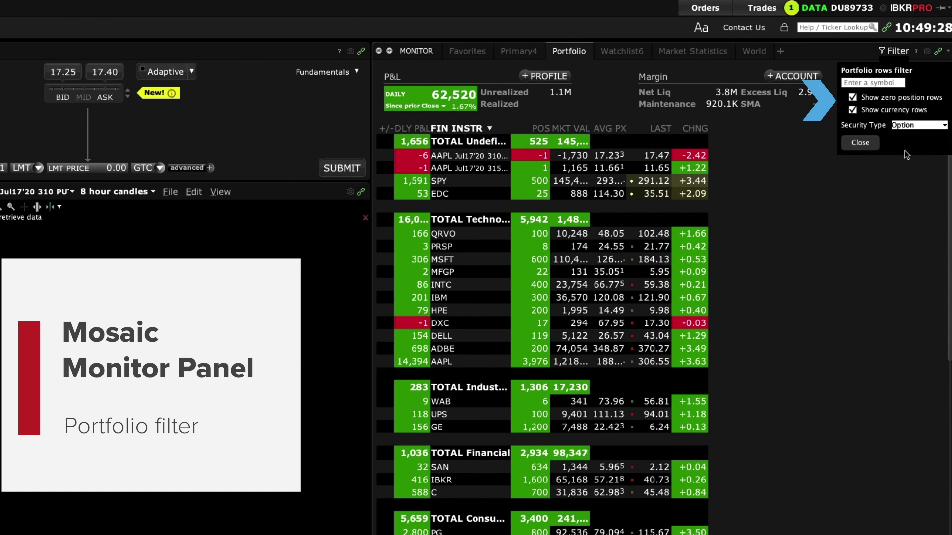
{"action": "left_click", "coordinate": [869, 150]}
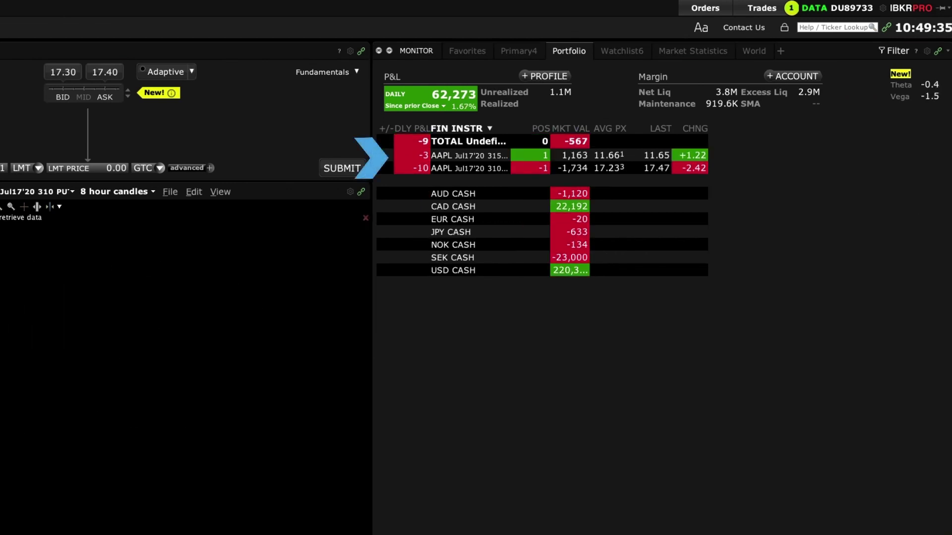
{"action": "left_click", "coordinate": [893, 50]}
{"action": "left_click", "coordinate": [919, 126]}
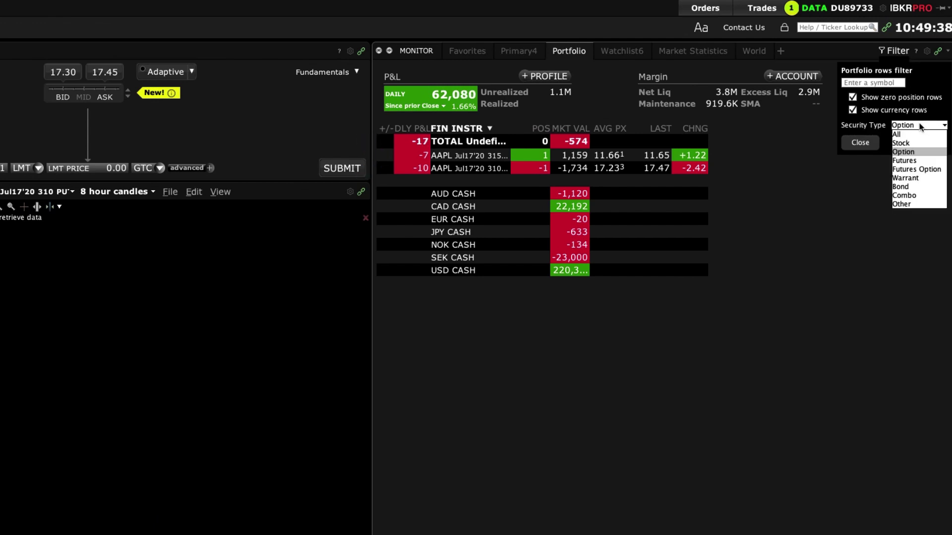
{"action": "left_click", "coordinate": [918, 133]}
{"action": "left_click", "coordinate": [866, 143]}
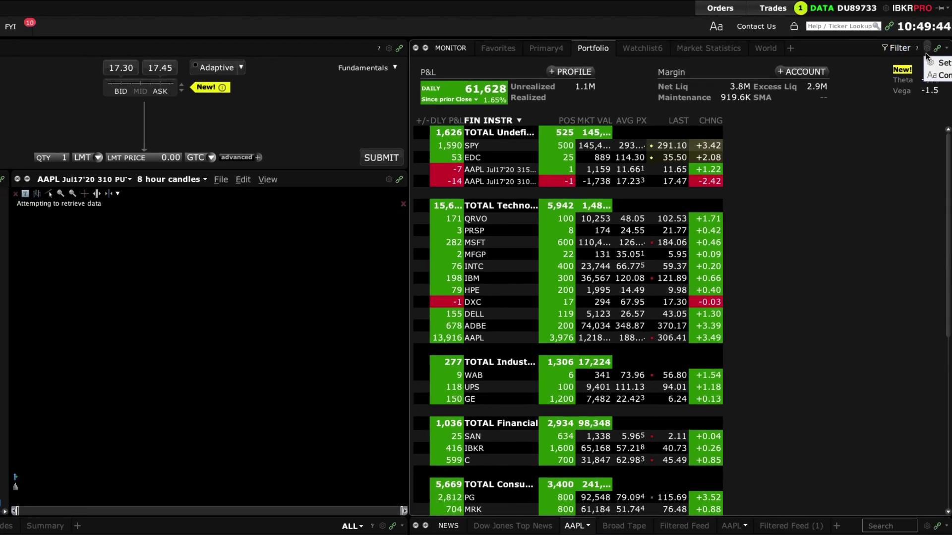
Step: Add the Unrealized P&L column from the Position and P&L group to the Portfolio columns
{"action": "left_click", "coordinate": [926, 51]}
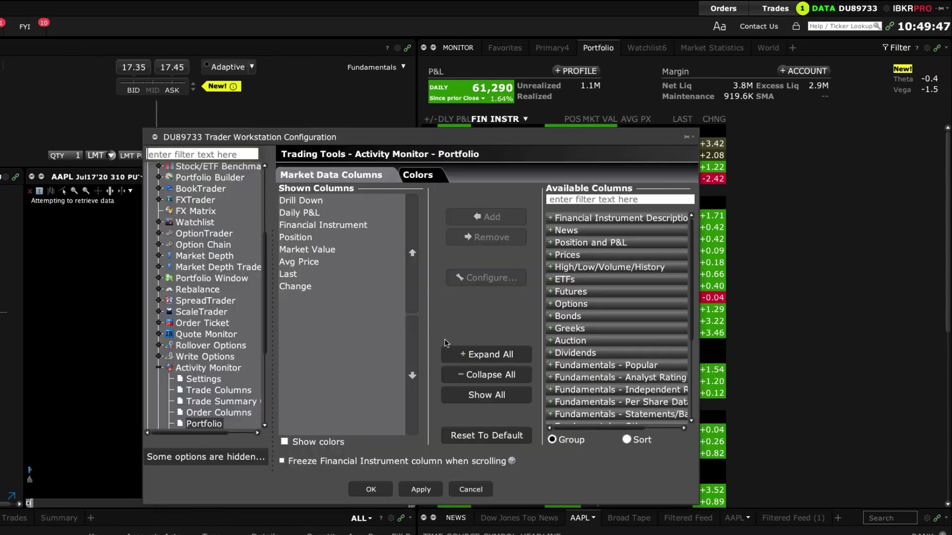
{"action": "left_click", "coordinate": [556, 244]}
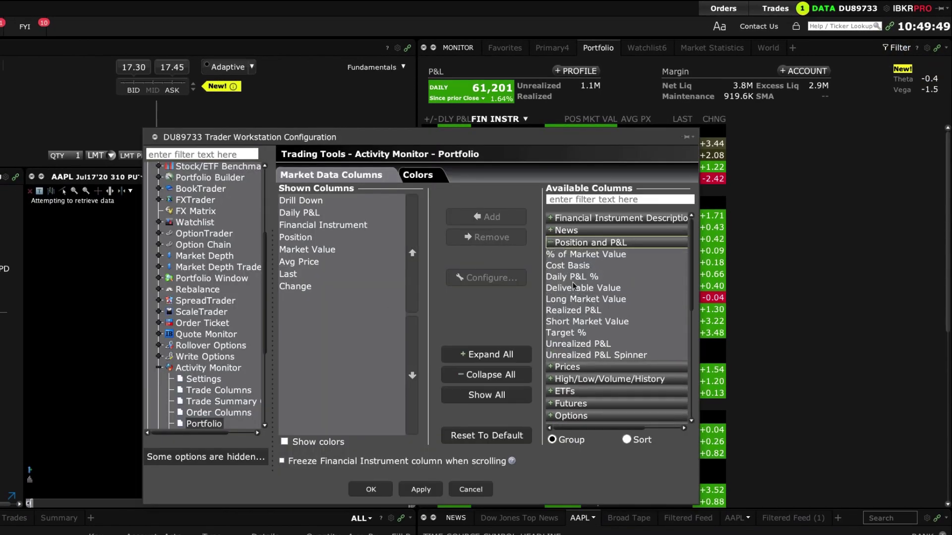
{"action": "left_click", "coordinate": [582, 345]}
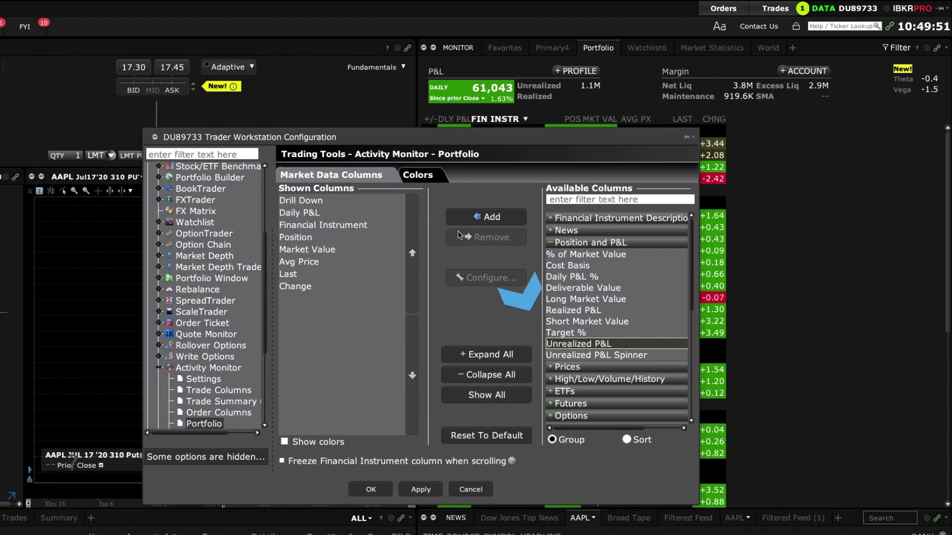
{"action": "left_click", "coordinate": [476, 217]}
{"action": "left_click", "coordinate": [420, 490]}
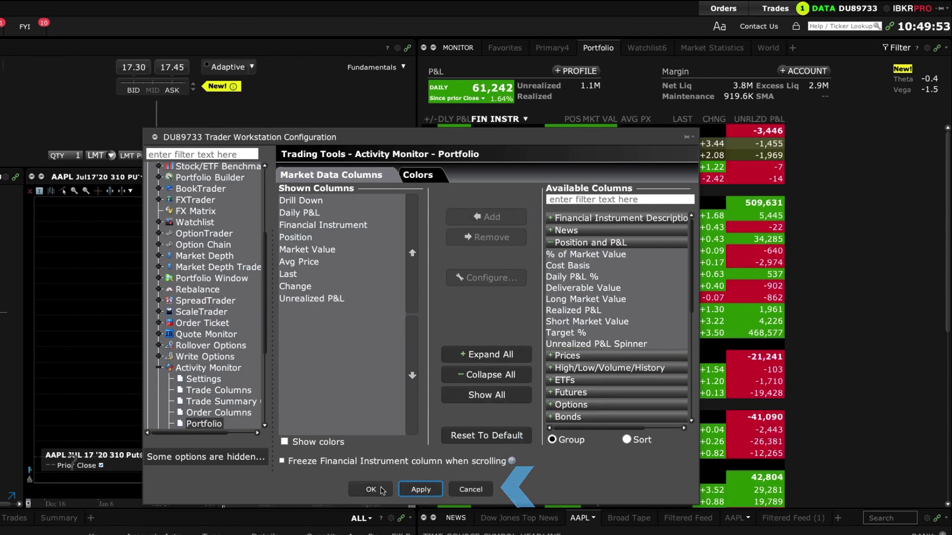
{"action": "left_click", "coordinate": [371, 489]}
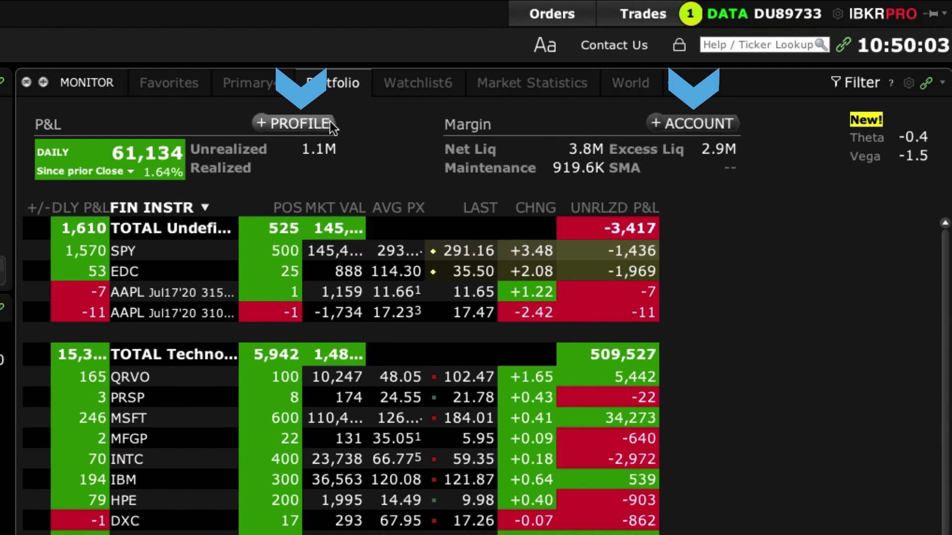
Step: Open the performance profile vs SPX, review its breakdown, measure and date options, and keep May08 '20
{"action": "left_click", "coordinate": [302, 122]}
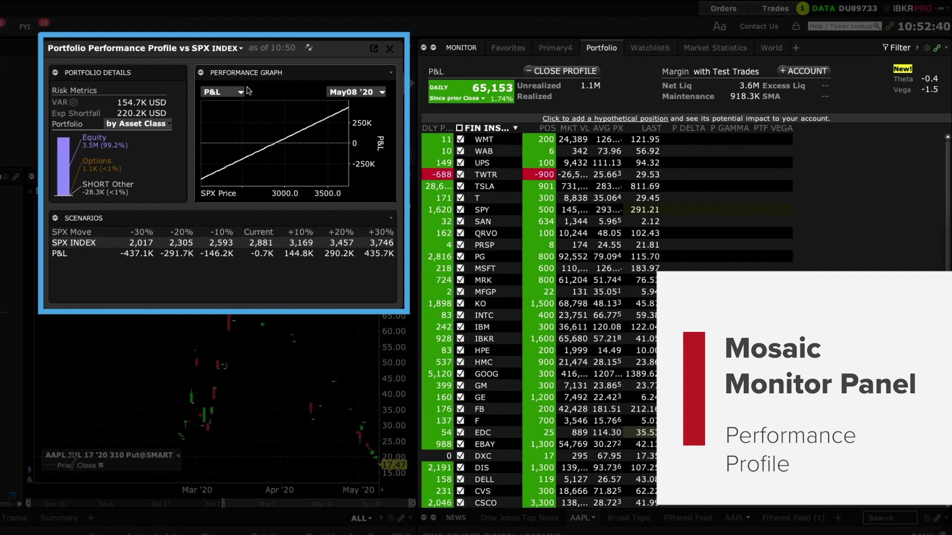
{"action": "left_click", "coordinate": [169, 123]}
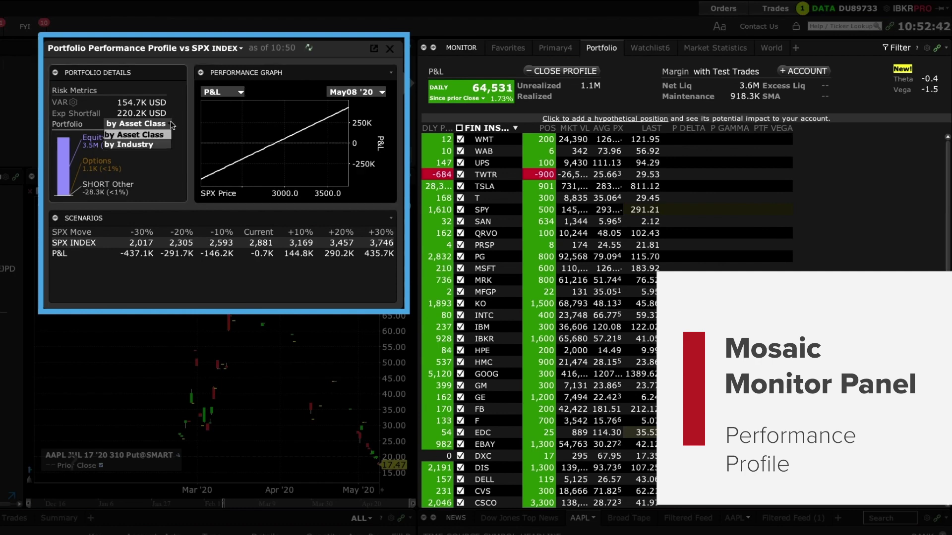
{"action": "left_click", "coordinate": [241, 92]}
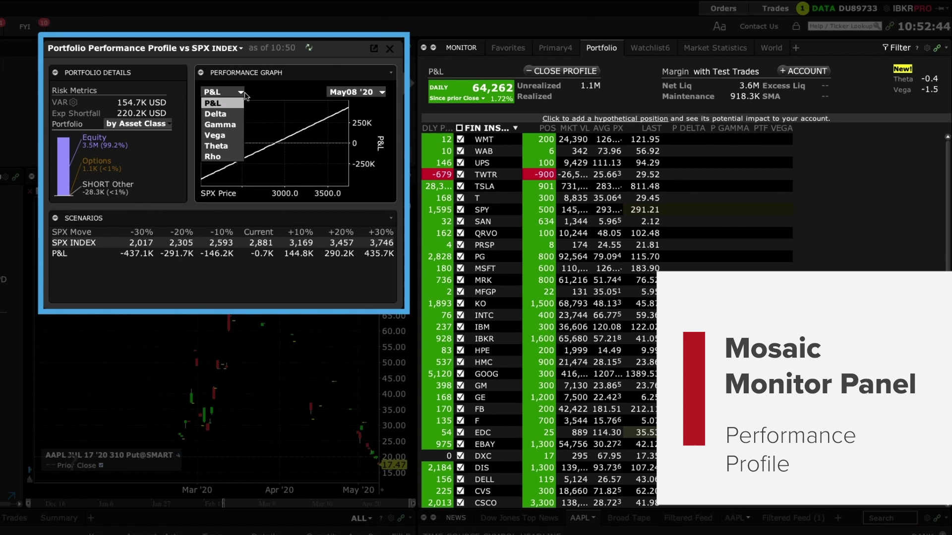
{"action": "left_click", "coordinate": [382, 93]}
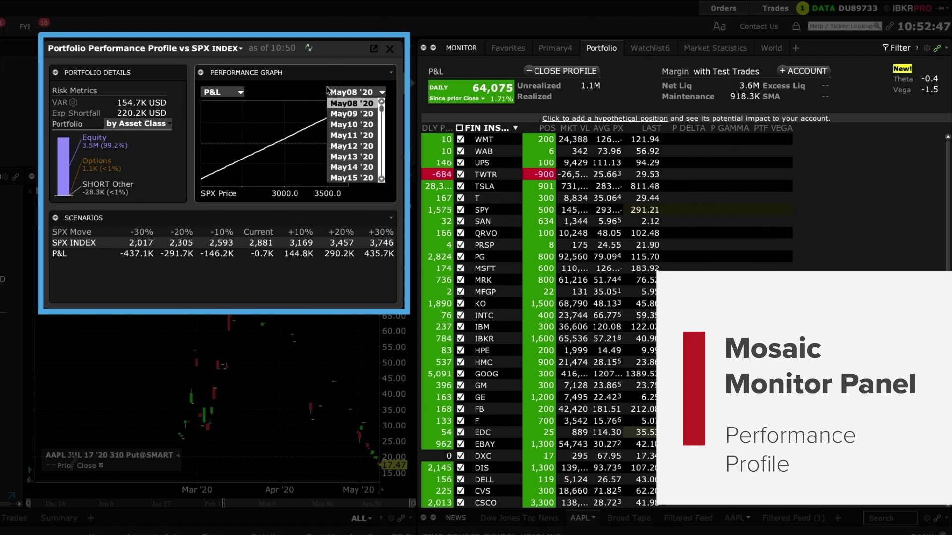
{"action": "left_click", "coordinate": [305, 88]}
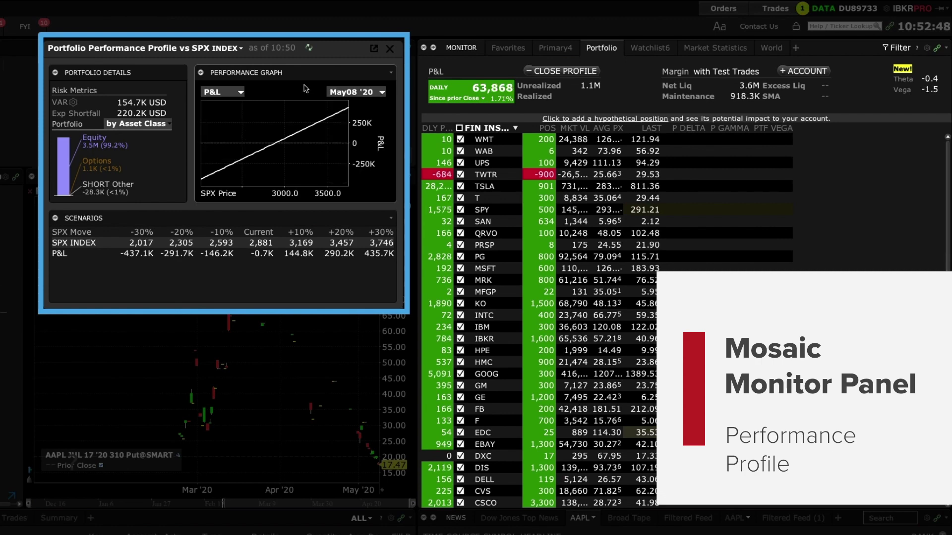
Step: Add an NVDA test trade using NVIDIA Corp NASDAQ stock (SMART)
{"action": "left_click", "coordinate": [567, 119]}
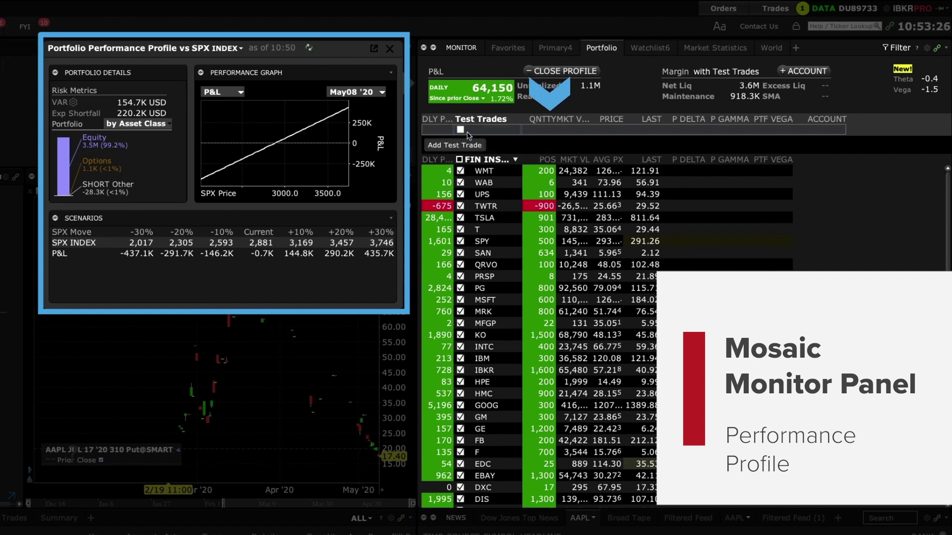
{"action": "type", "text": "nvda"}
{"action": "key", "text": "Return"}
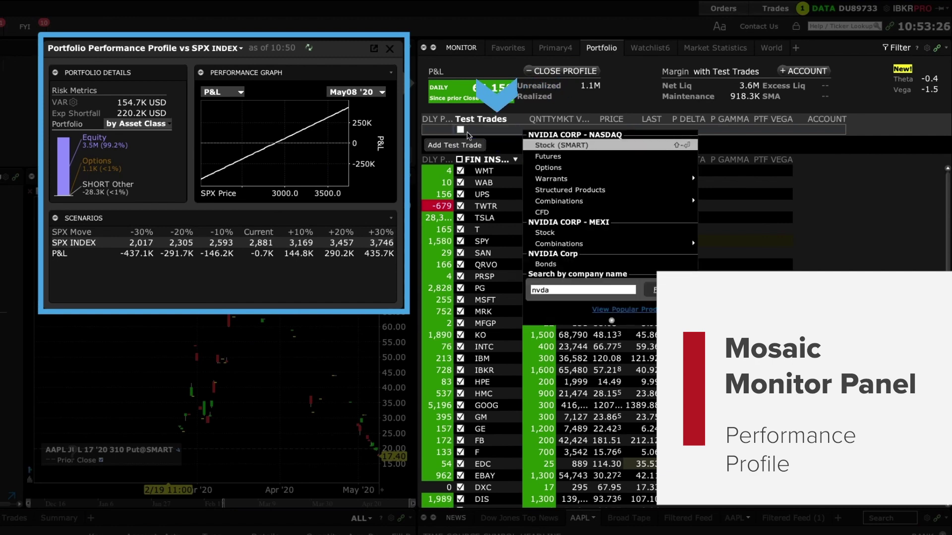
{"action": "left_click", "coordinate": [549, 145]}
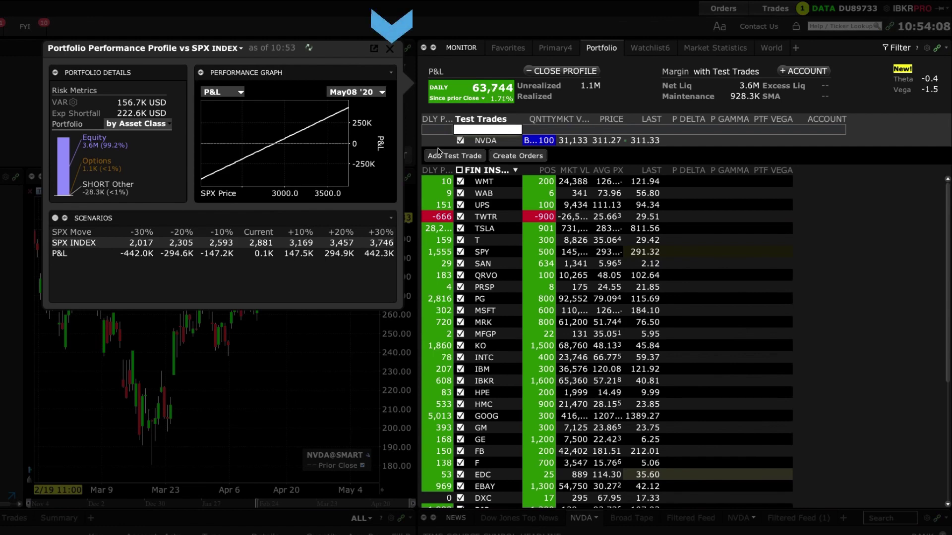
Step: Close the Performance Profile window and bring up the Account window with balances and margin
{"action": "left_click", "coordinate": [389, 50]}
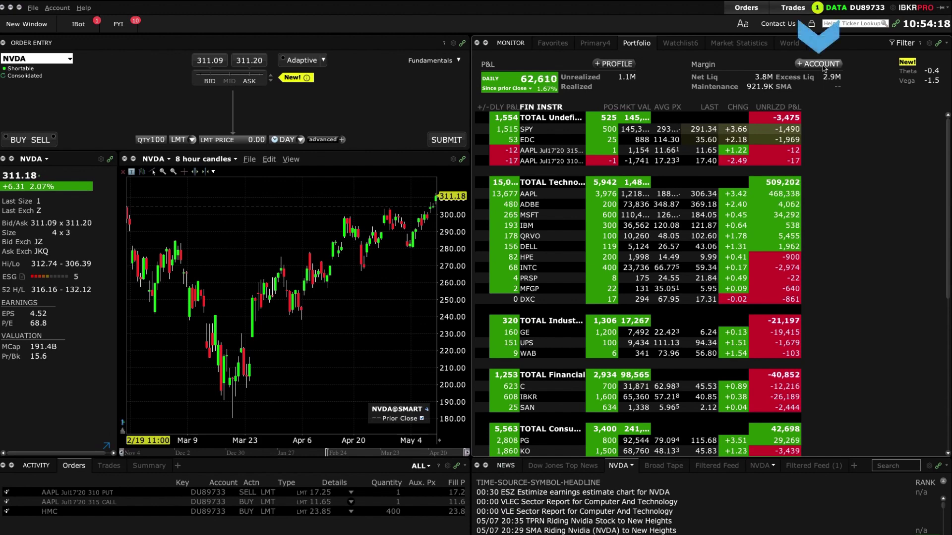
{"action": "left_click", "coordinate": [822, 64]}
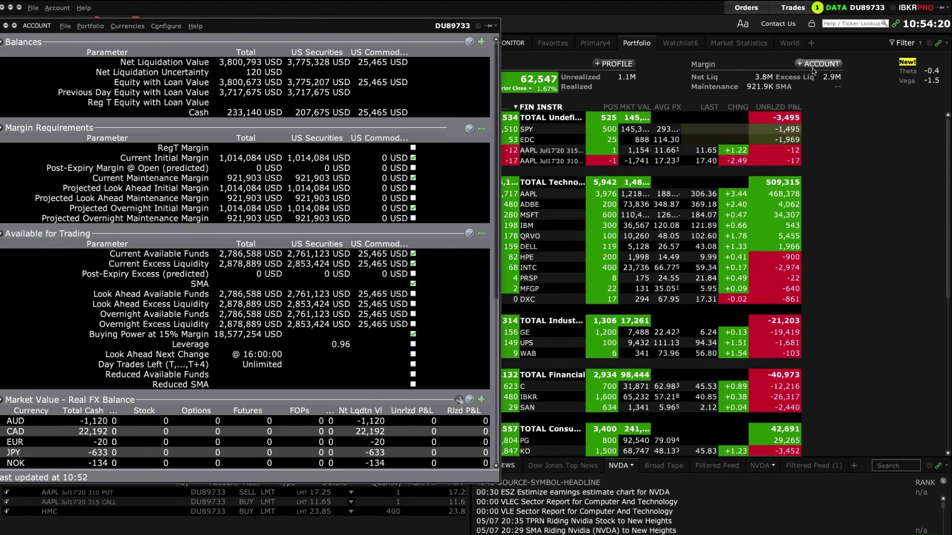